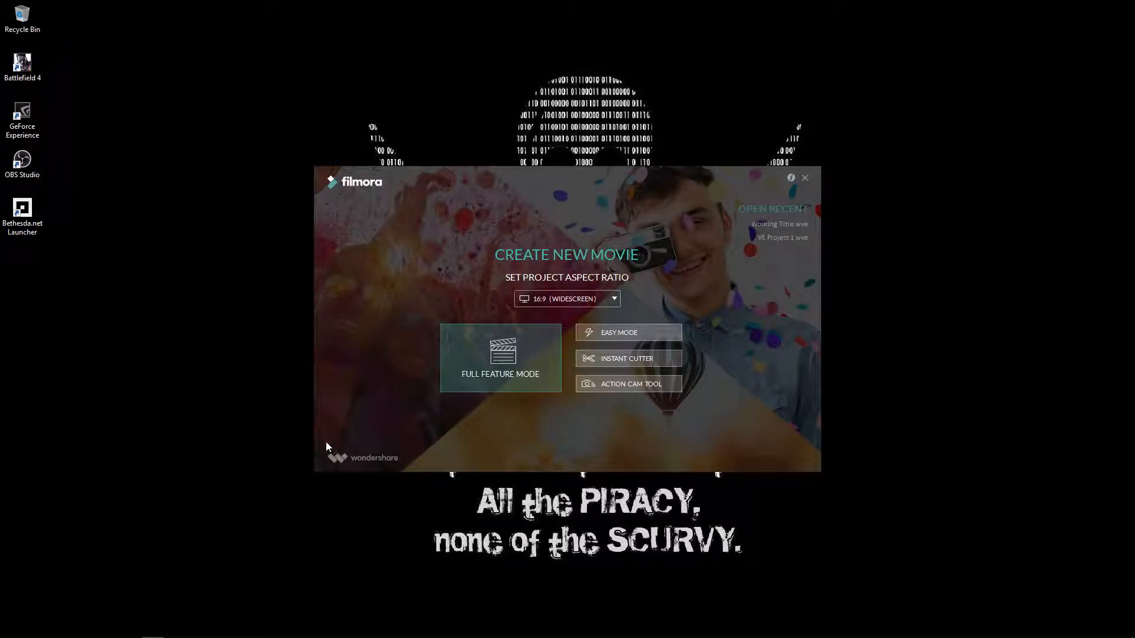
- Start a Full Feature Mode project, defer Live Update with Remind Me Later, and reposition the editor
left_click(506, 349)
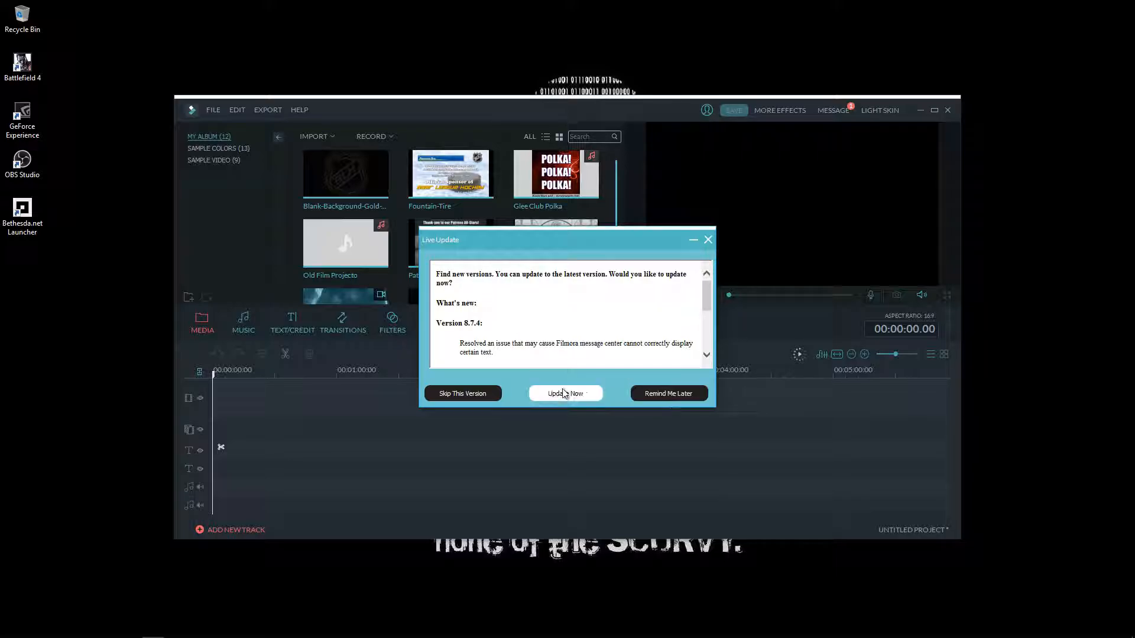
left_click(666, 397)
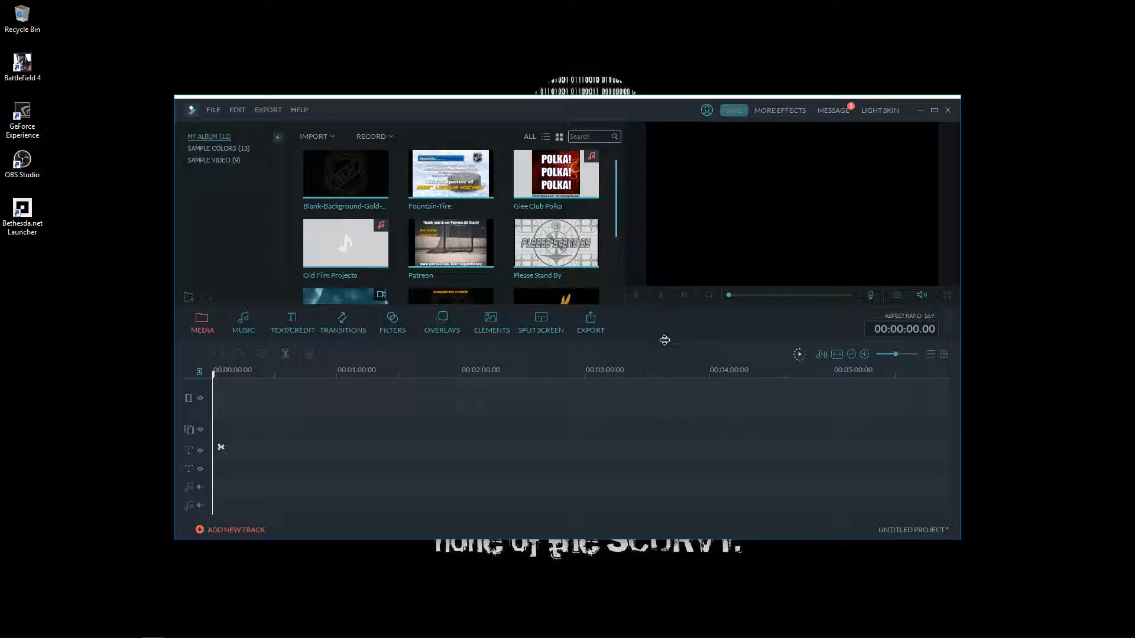
left_click_drag(616, 217, 621, 289)
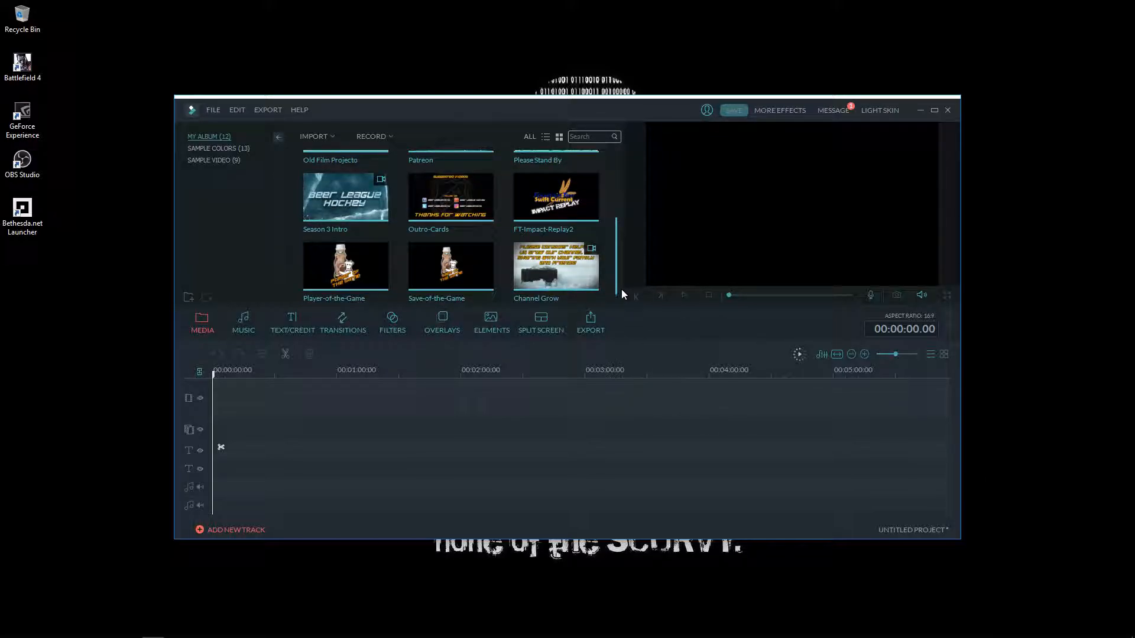
left_click_drag(602, 120, 550, 89)
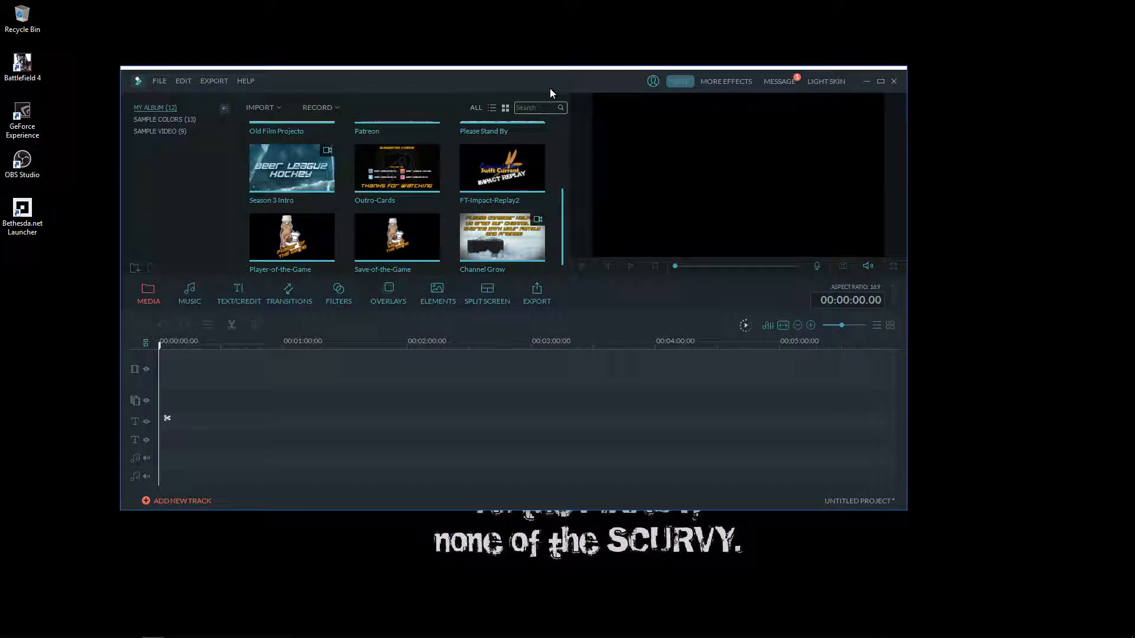
- Read the Effects Store message in the Message Center, then close it
left_click(772, 82)
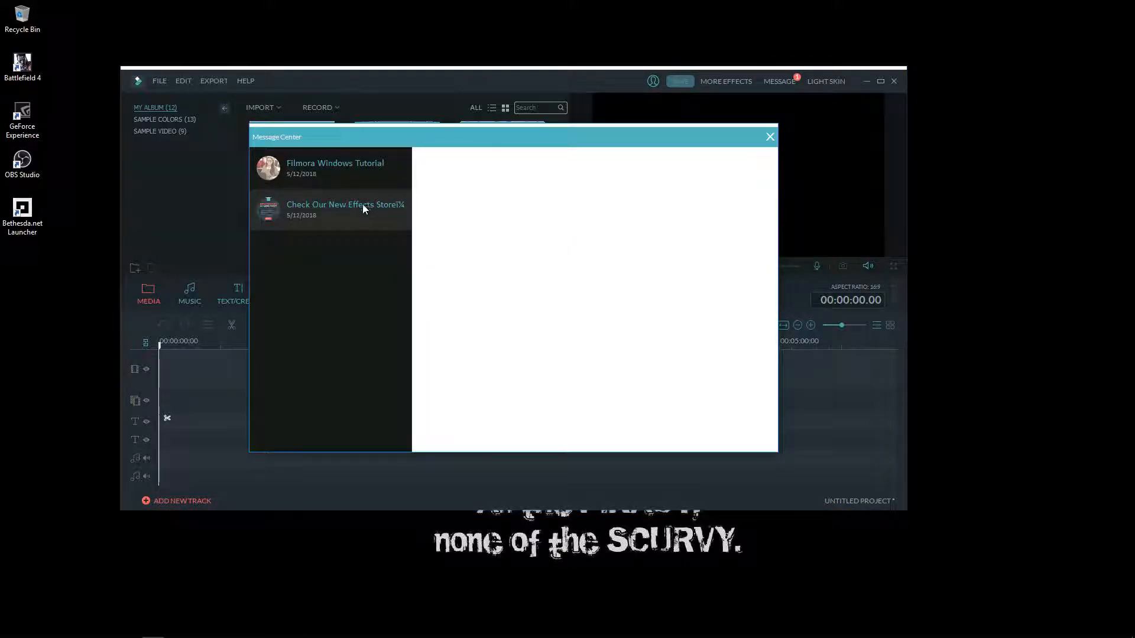
left_click(347, 207)
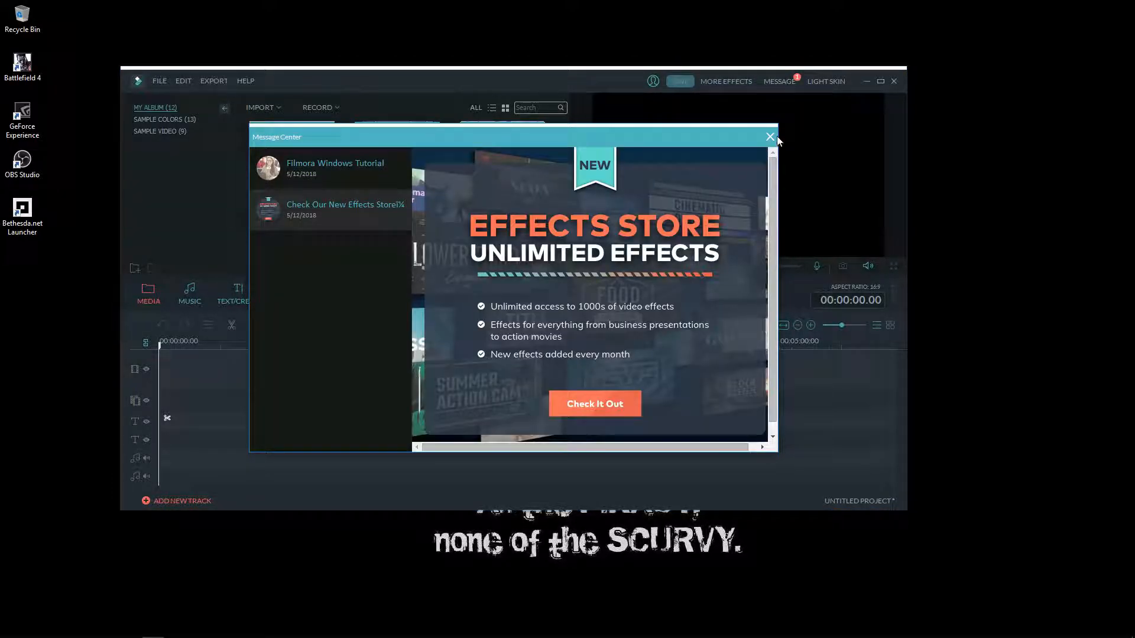
left_click(769, 136)
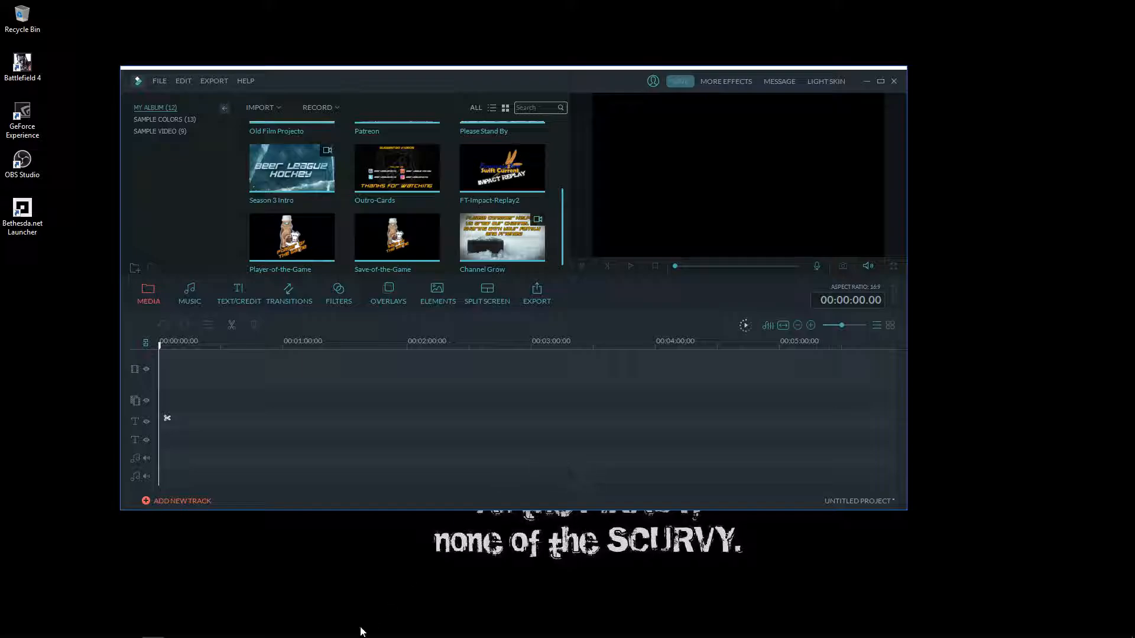
- Import Freddie Cover - Ramones.mp3, Xmas-Greet1 and Xmas-Greet2 from Working Folder 2, then maximize Filmora
left_click(65, 629)
left_click(703, 418)
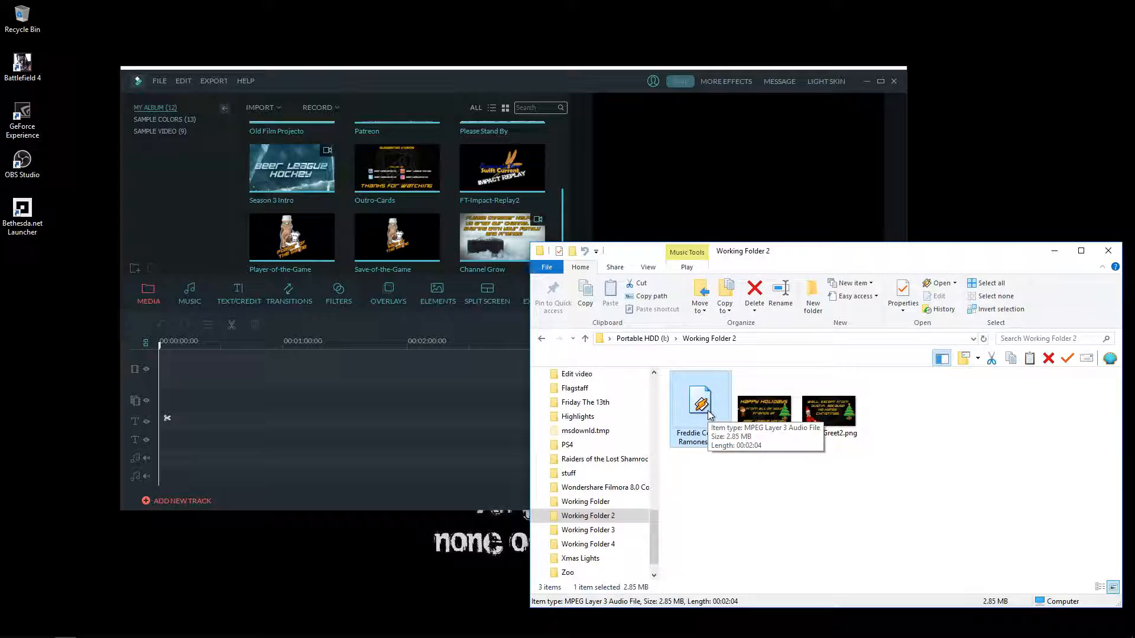
key("ctrl+a")
left_click_drag(716, 381, 445, 208)
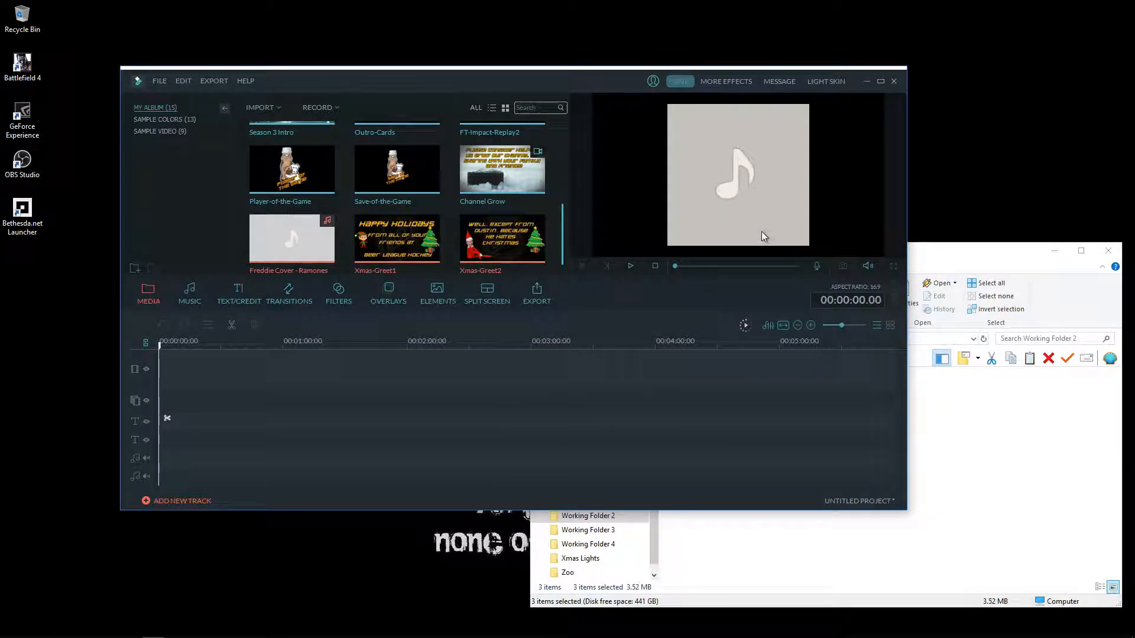
left_click(880, 81)
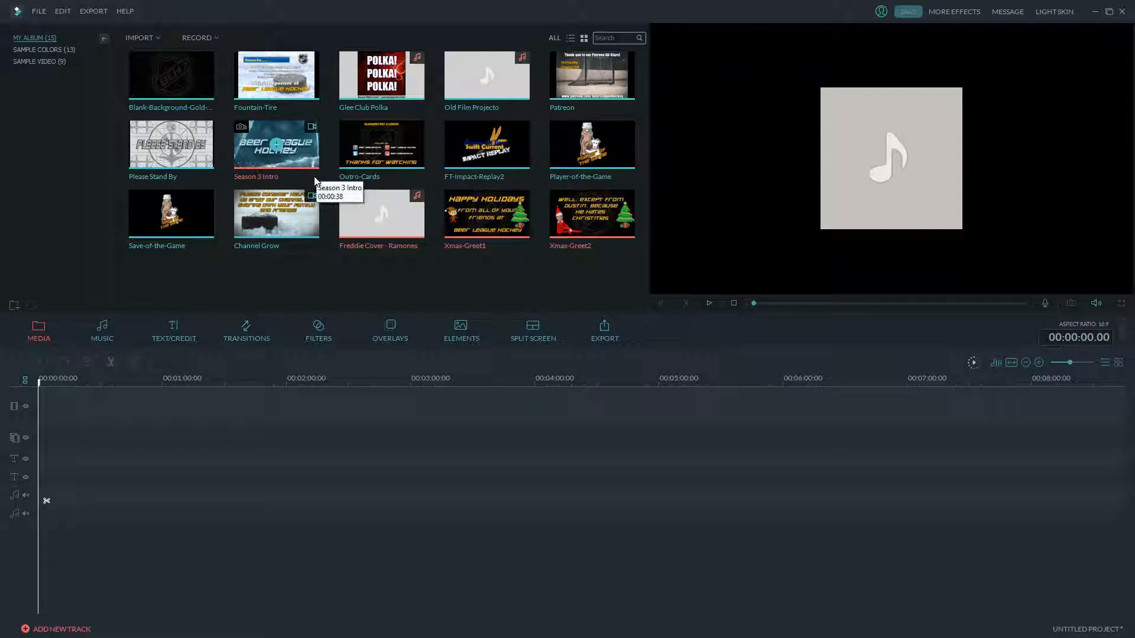
- Drop Season 3 Intro at the start of the video track and set its audio Volume to 38
left_click_drag(247, 168, 148, 415)
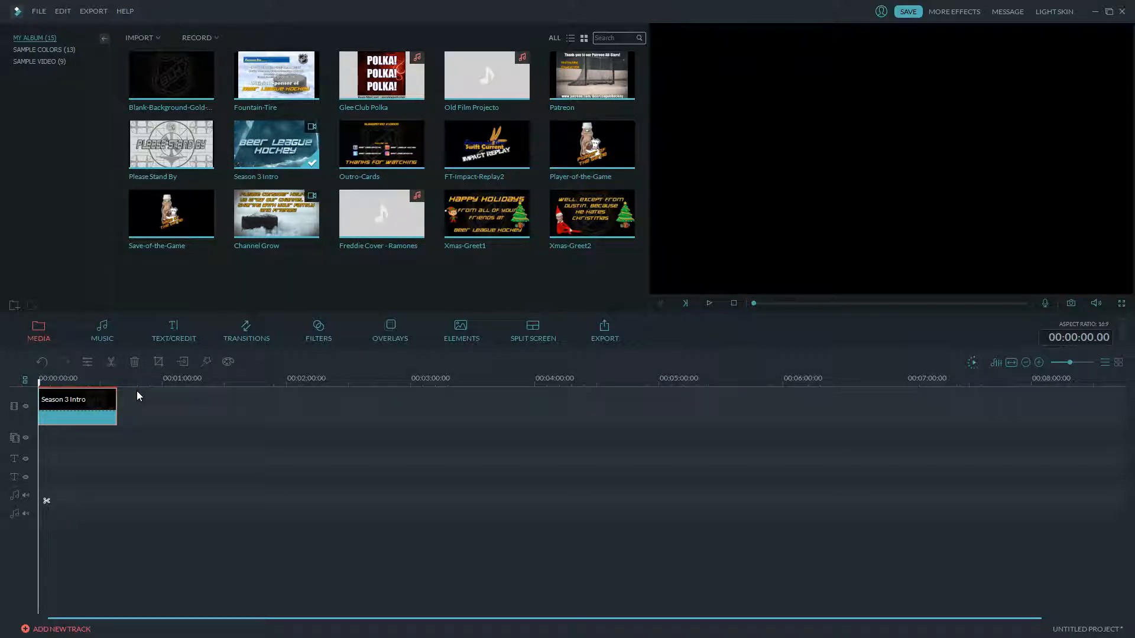
double_click(95, 407)
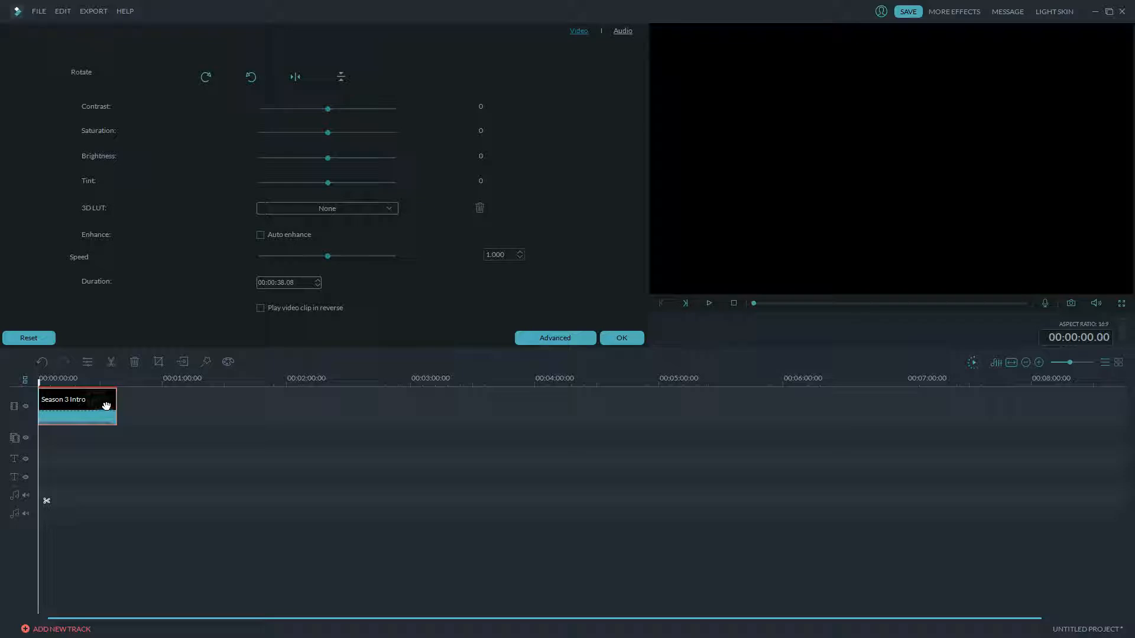
left_click(621, 32)
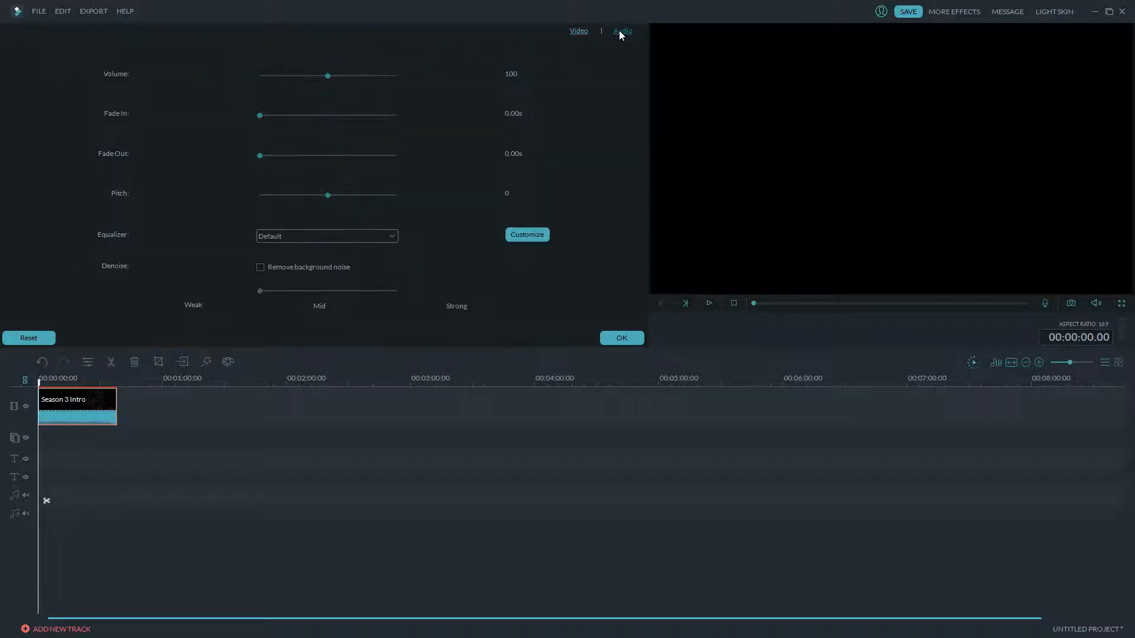
left_click_drag(332, 75, 283, 79)
left_click(627, 339)
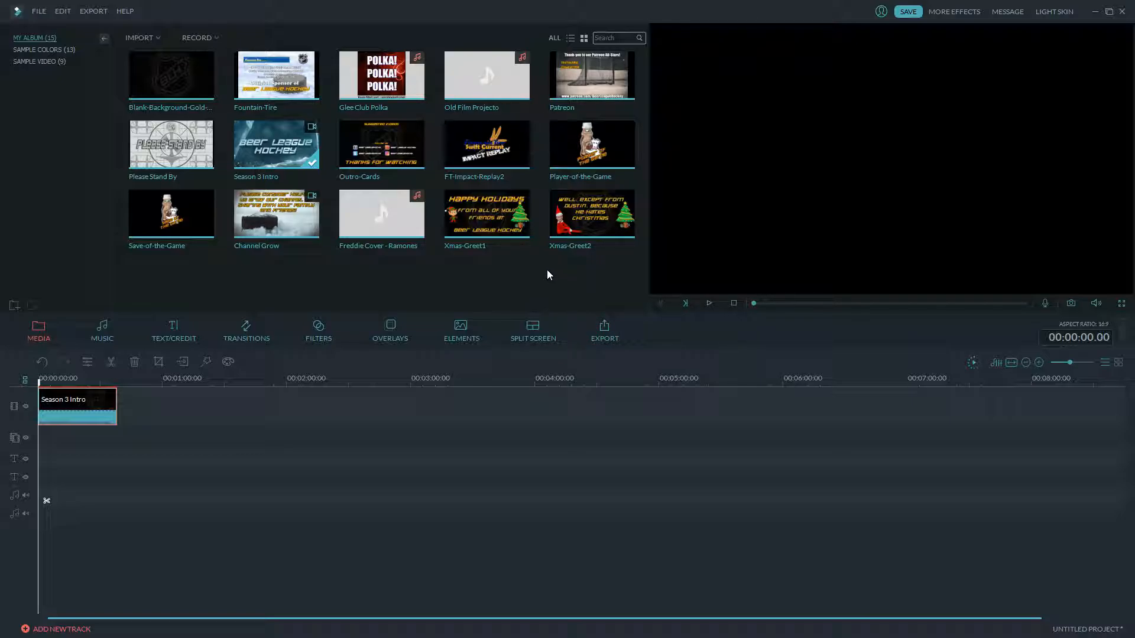
- Add Xmas-Greet1 after the intro and lengthen it by 5 seconds
left_click_drag(461, 223, 181, 399)
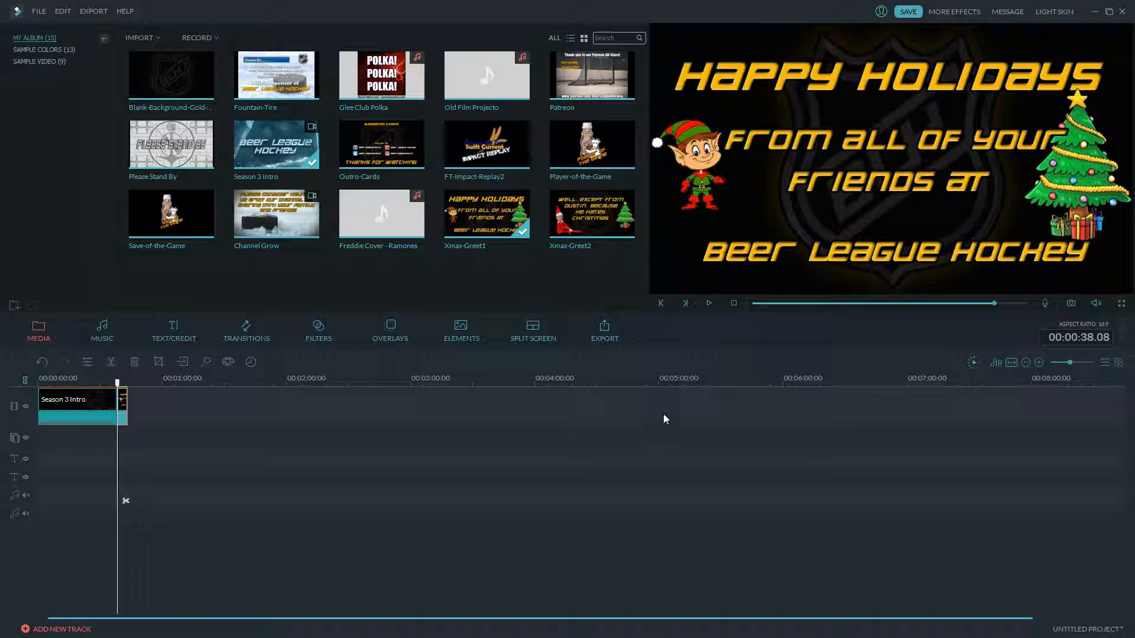
left_click_drag(1071, 363, 1075, 364)
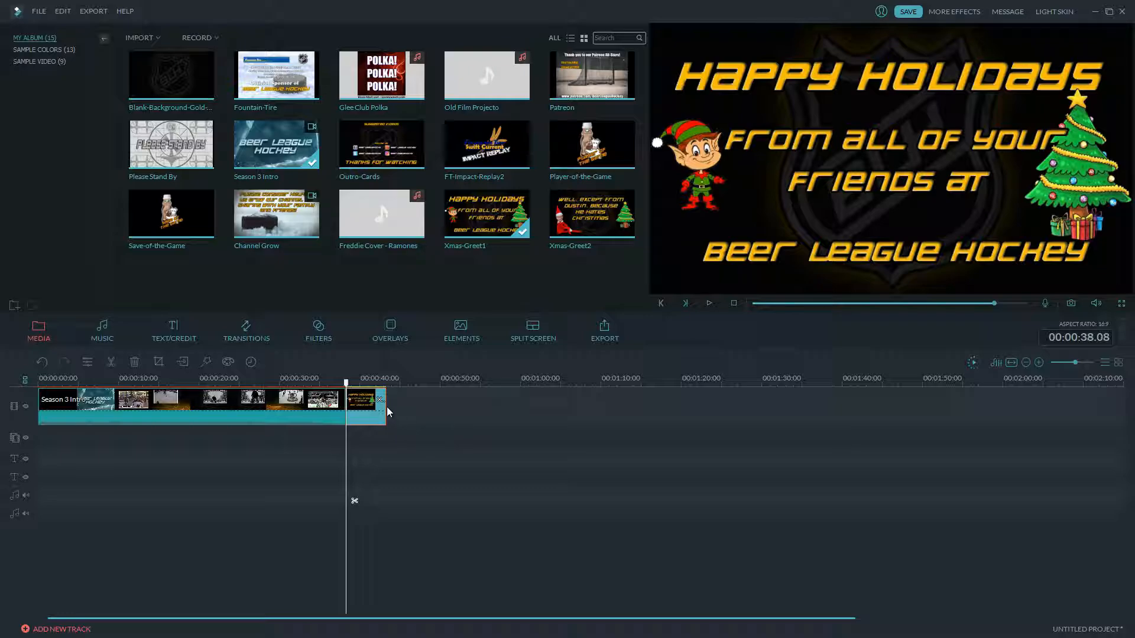
left_click_drag(386, 406, 403, 409)
- Add Xmas-Greet2 after Xmas-Greet1 and lay Freddie Cover - Ramones on the audio track
left_click_drag(591, 214, 460, 413)
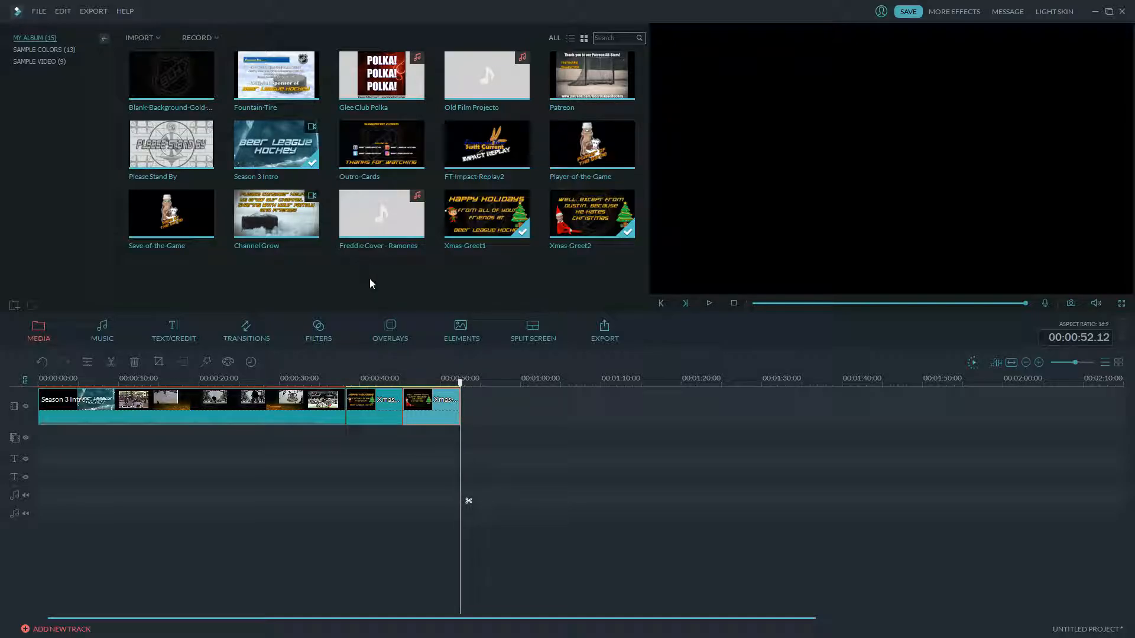
mouse_move(352, 214)
left_click_drag(351, 210, 42, 478)
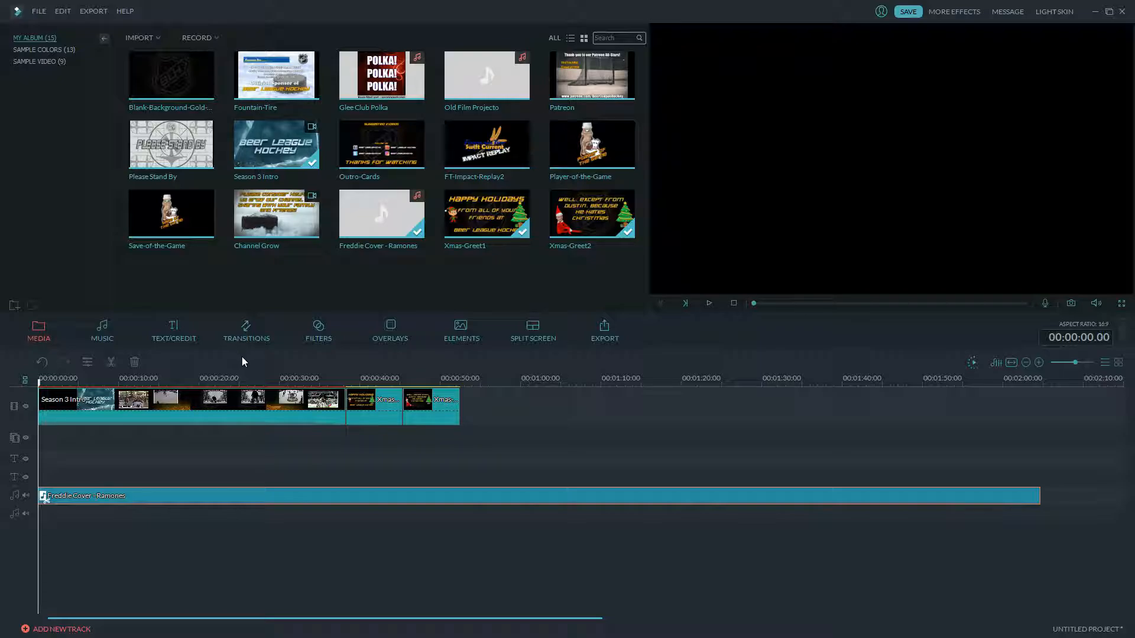
- Save the project over VE Project 1.wve, confirming the replacement
left_click(907, 13)
left_click(151, 96)
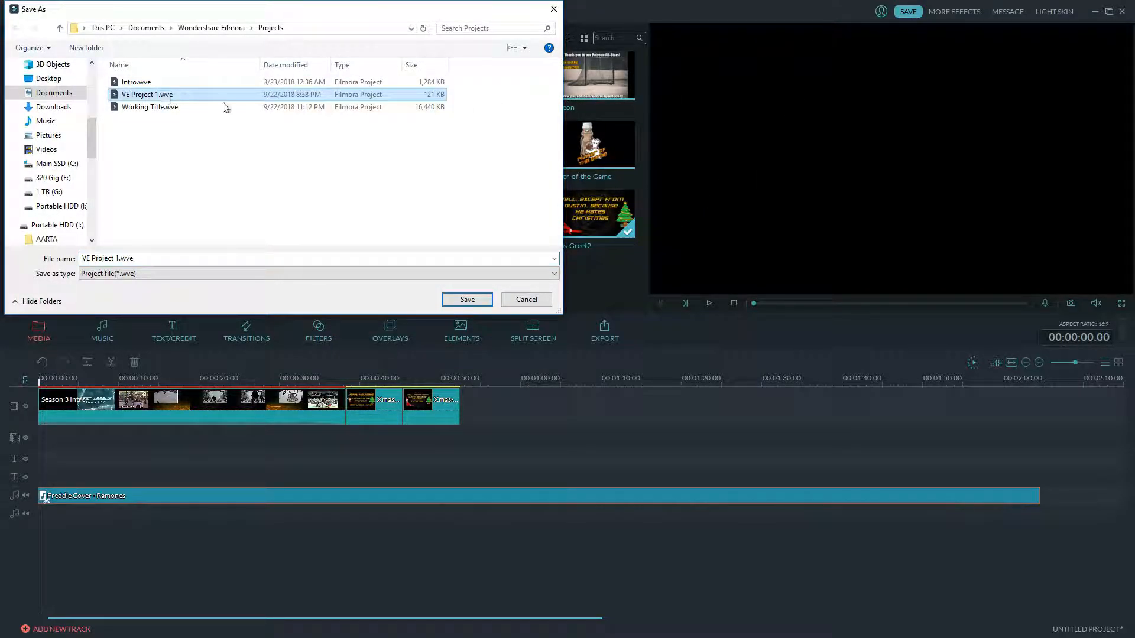
left_click(458, 297)
left_click(615, 327)
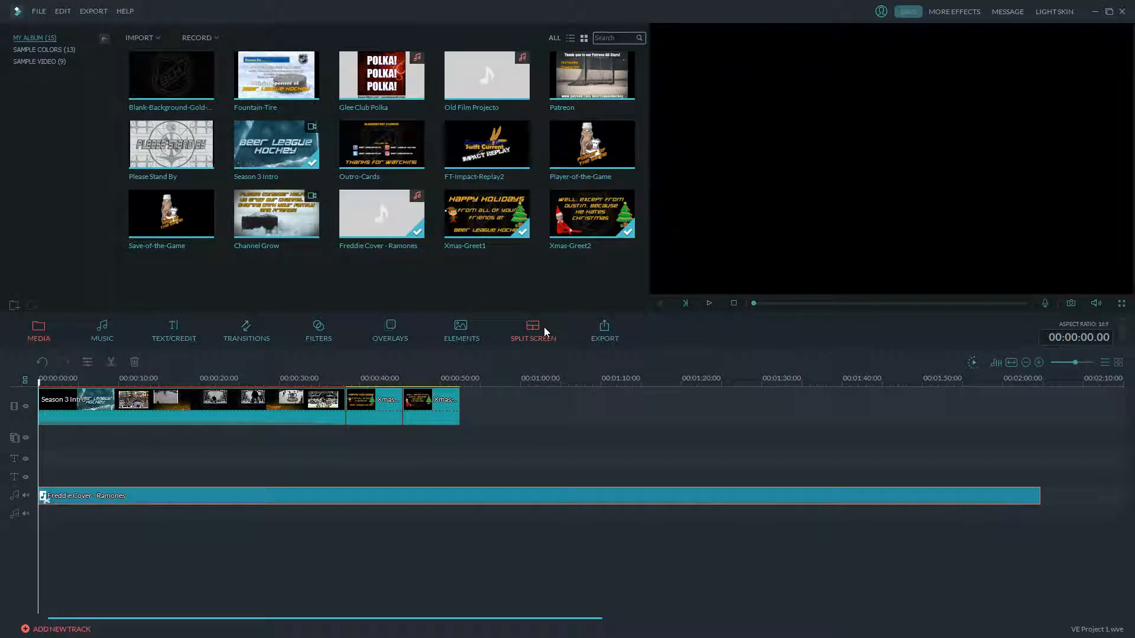
left_click(709, 302)
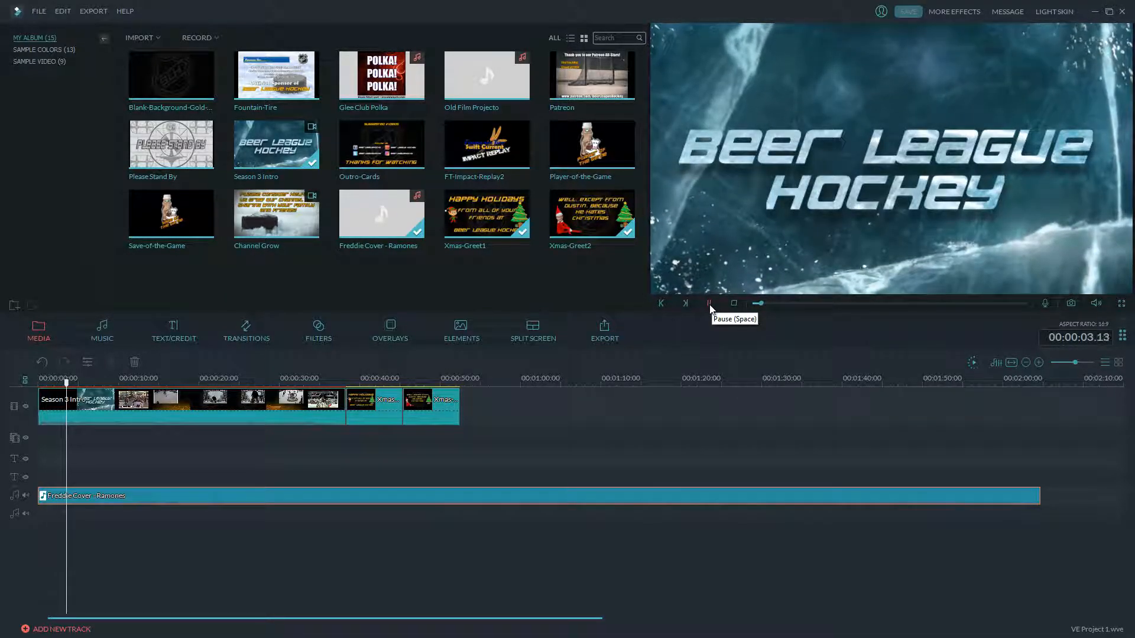
left_click(709, 304)
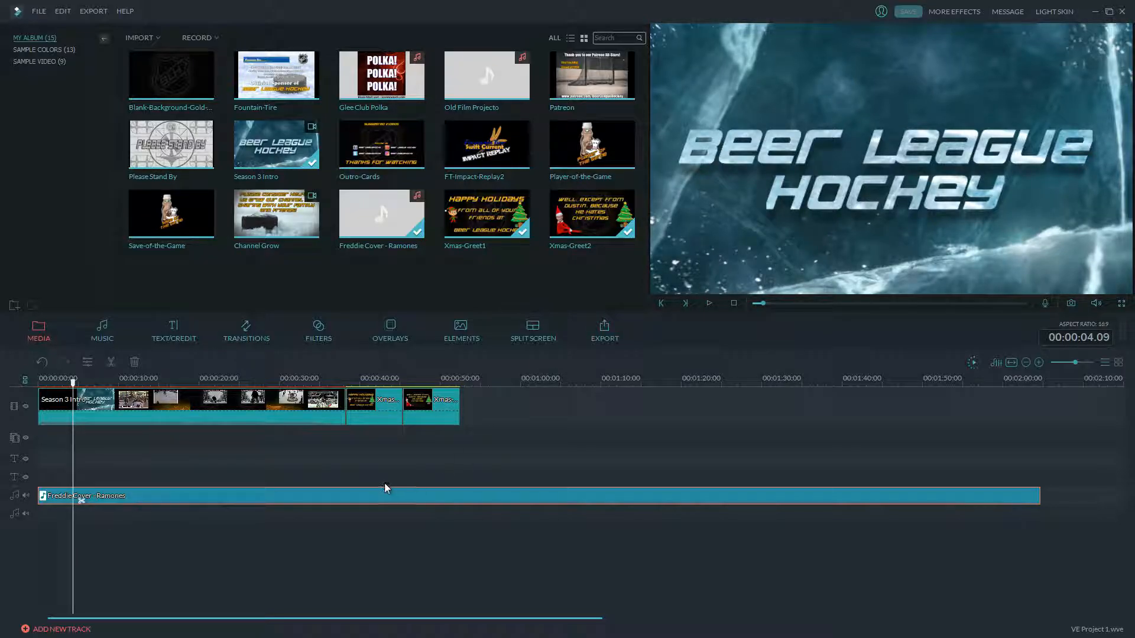
left_click_drag(72, 382, 34, 394)
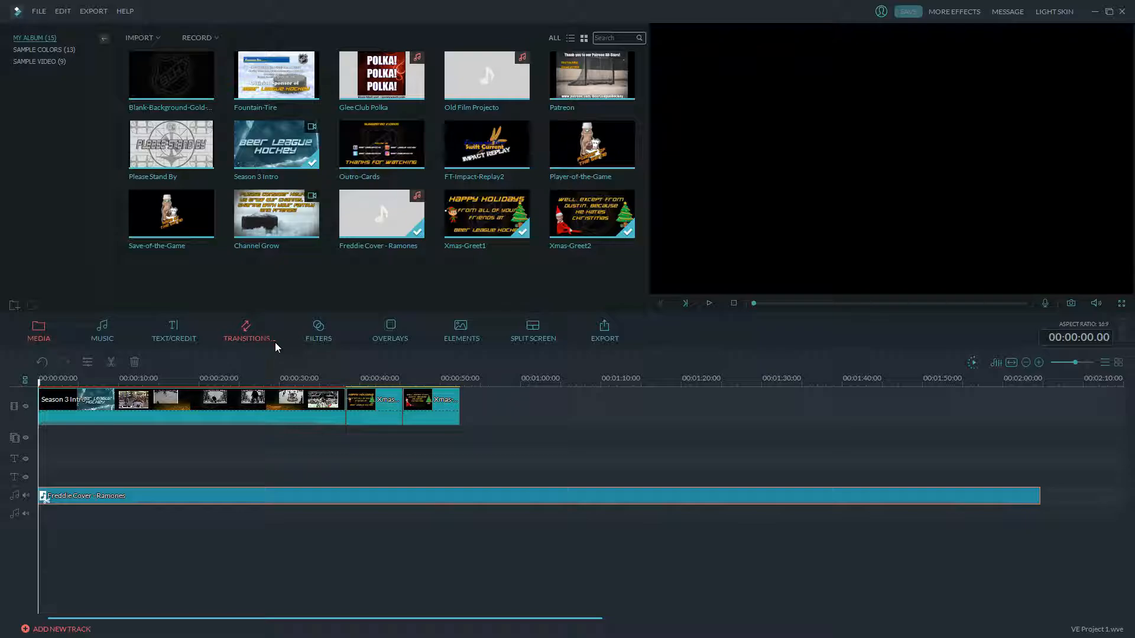
- Browse the Overlays categories down to Seasonal and show its HOLIDAY (7) overlays
left_click(392, 328)
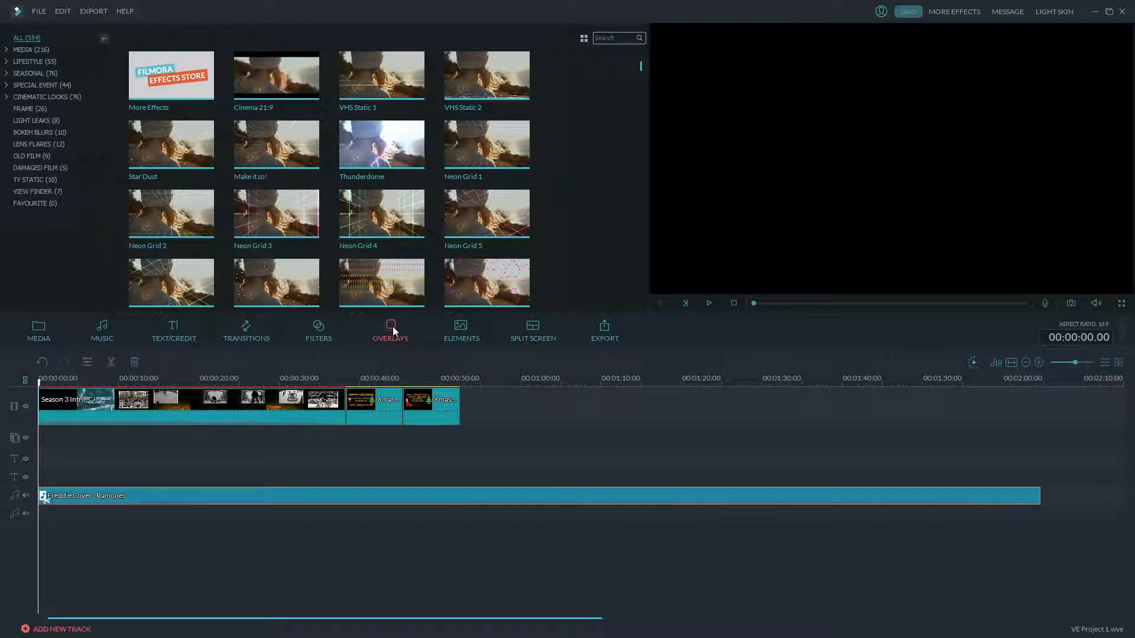
left_click(7, 98)
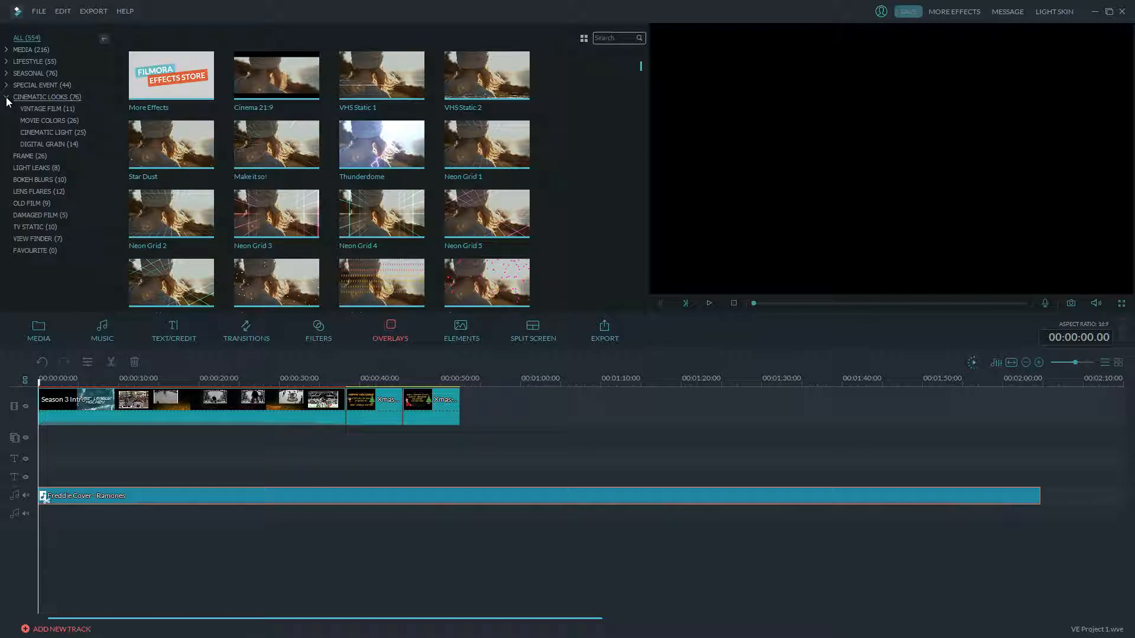
left_click(7, 98)
left_click(8, 50)
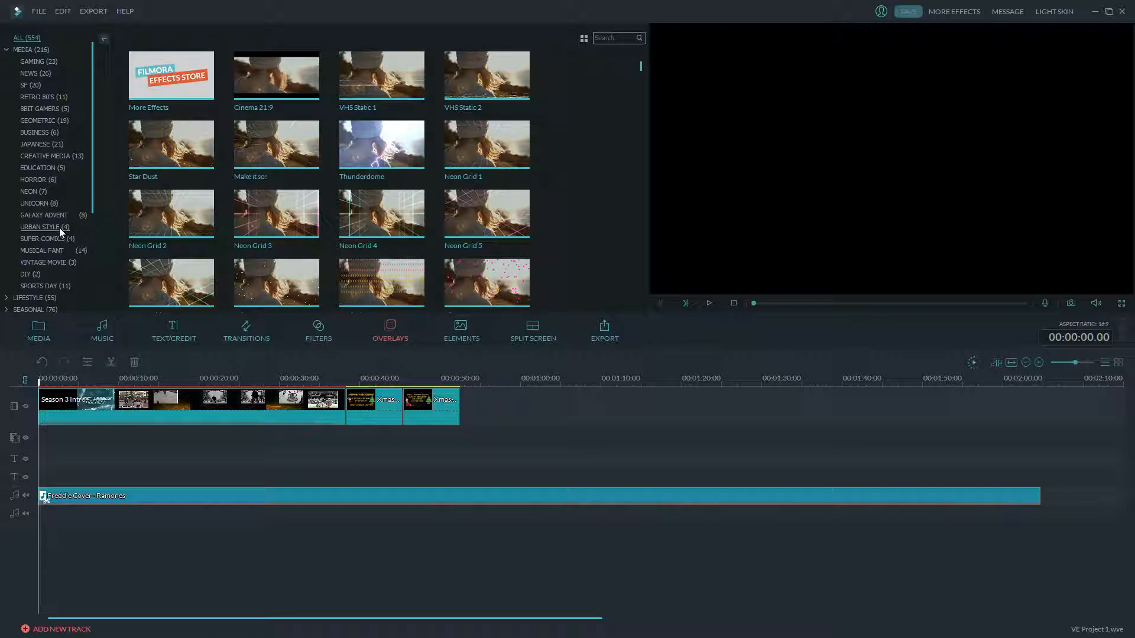
scroll(90, 178, "down", 3)
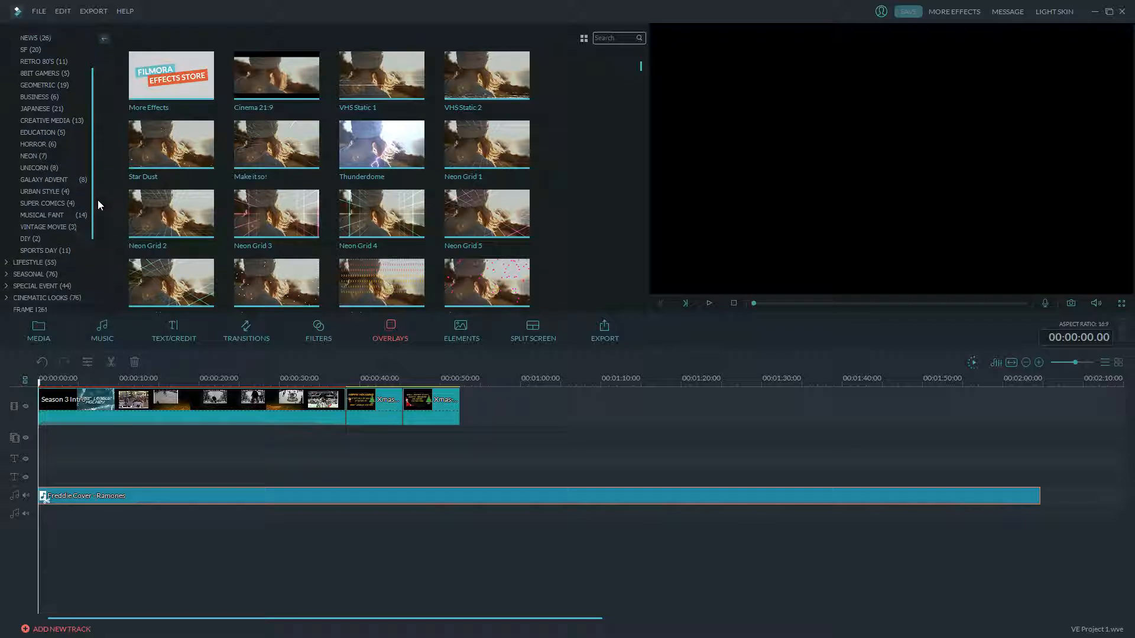
left_click(7, 203)
left_click(29, 214)
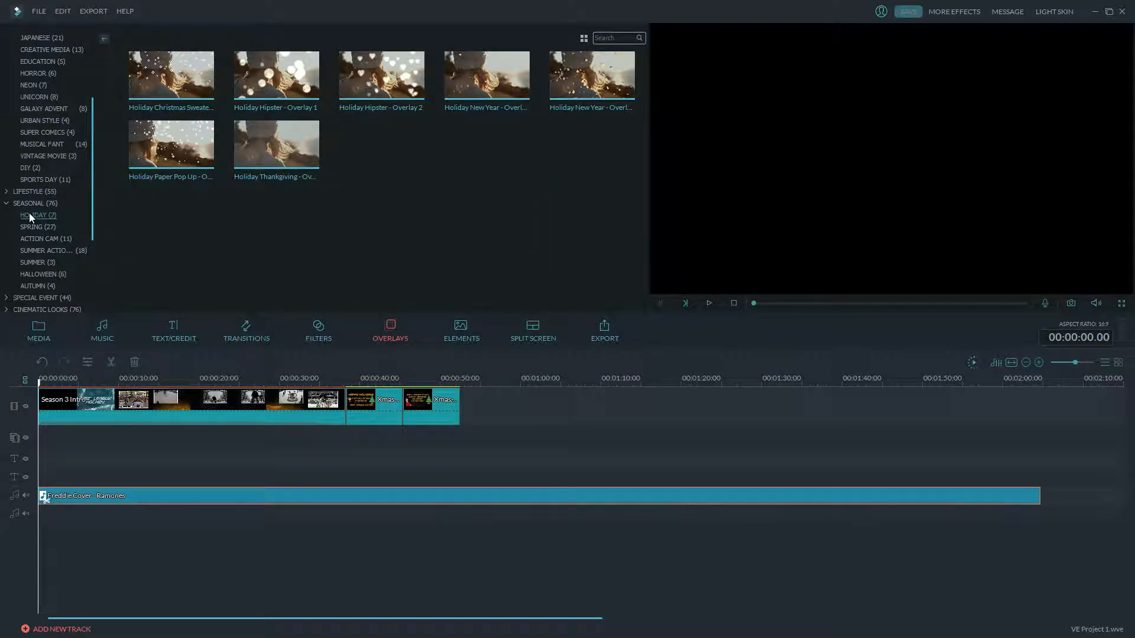
- Preview the Holiday Paper Pop Up overlay, playing and pausing the video
left_click(201, 139)
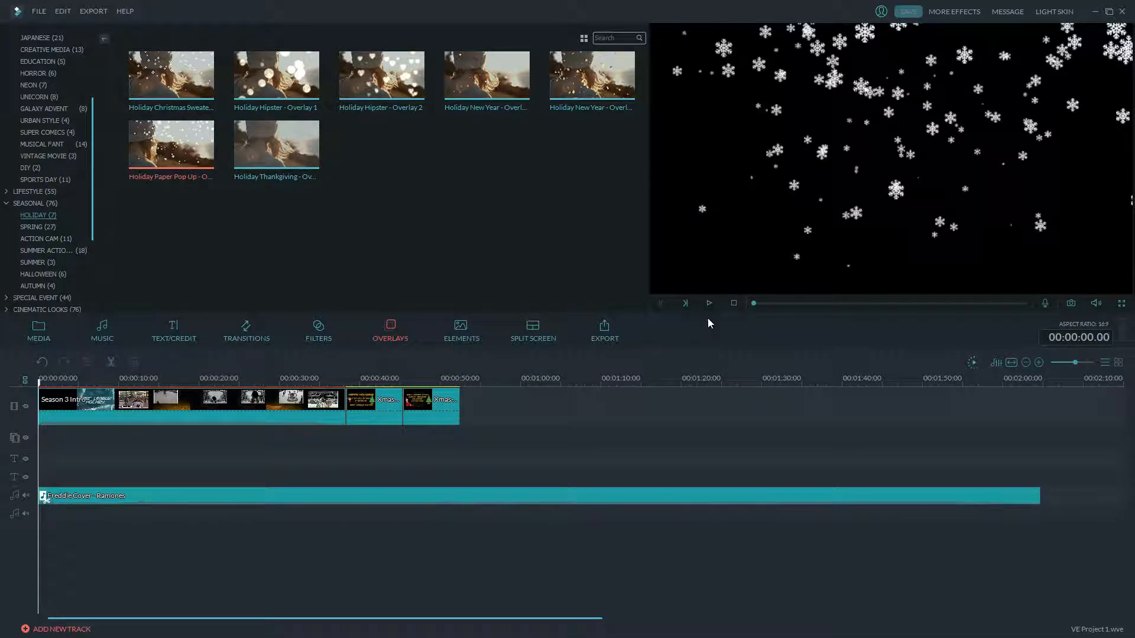
left_click(710, 304)
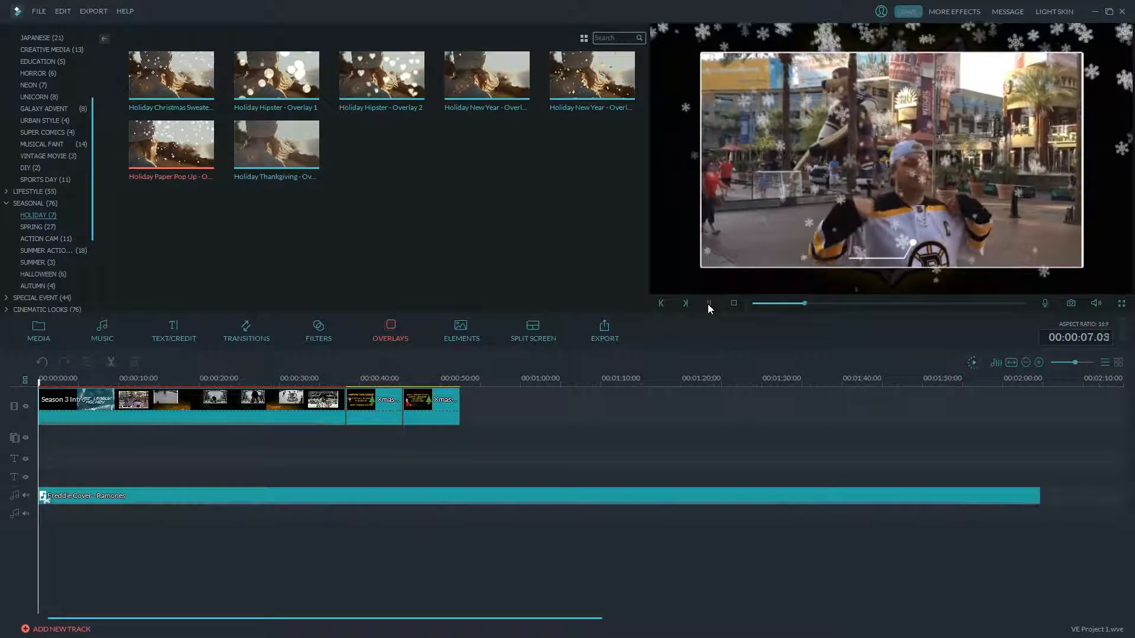
left_click(709, 303)
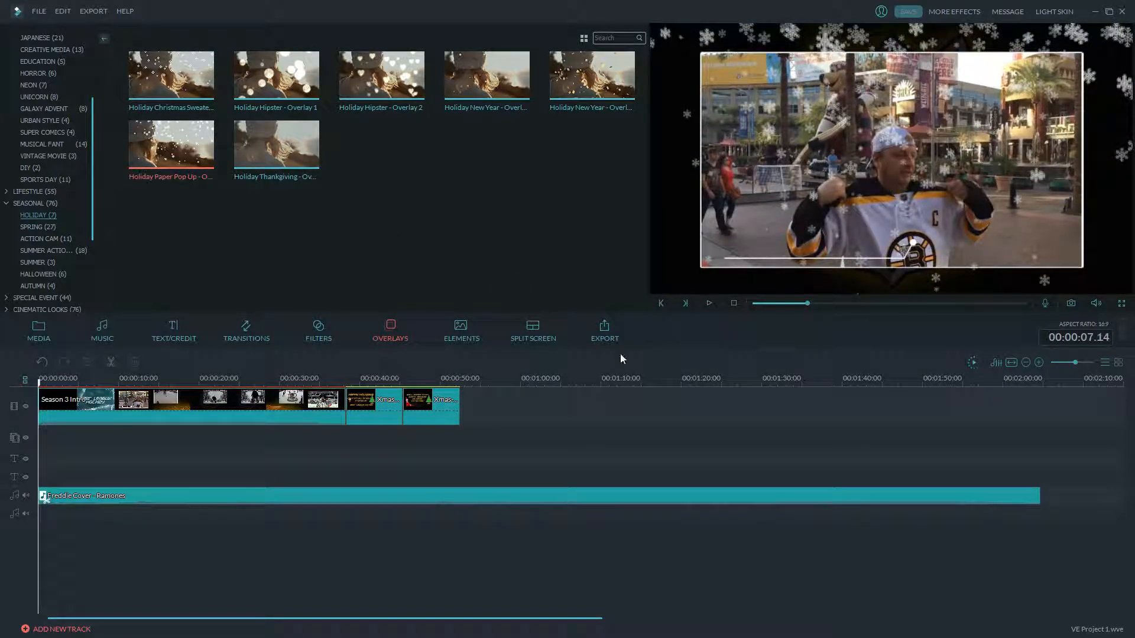
- Replay the intro and step frame by frame to 00:00:05.01, the fan clip's first frame
left_click(136, 419)
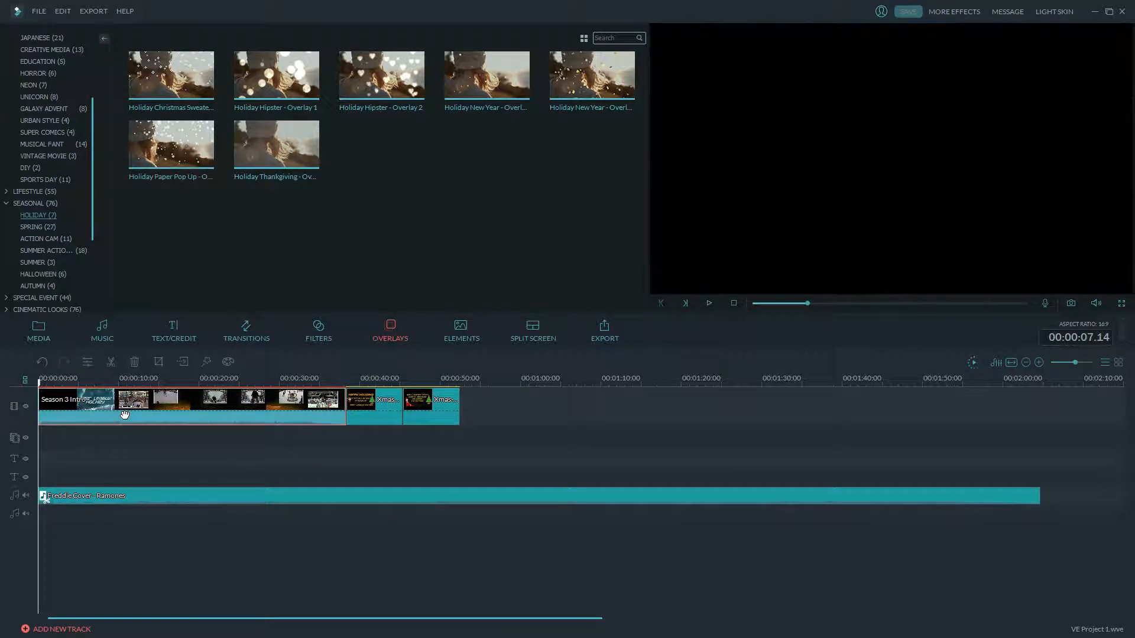
left_click(708, 303)
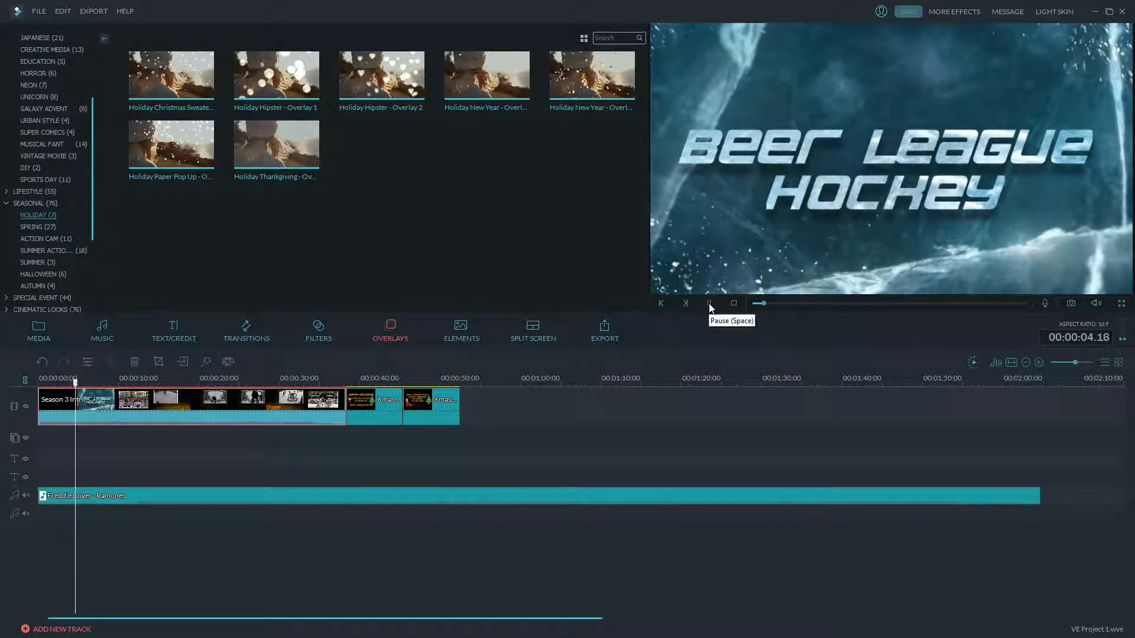
left_click(709, 303)
left_click(659, 305)
left_click(659, 305)
left_click(660, 305)
left_click(660, 305)
left_click(659, 305)
left_click(660, 305)
left_click(659, 305)
left_click(659, 305)
left_click(660, 305)
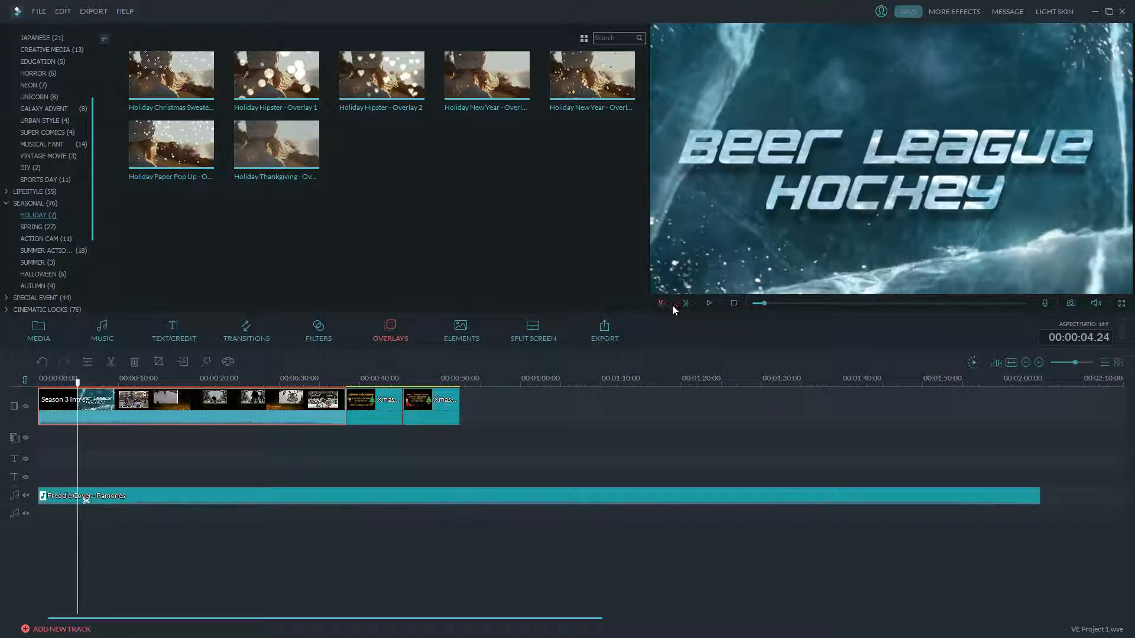
left_click(687, 305)
left_click(686, 305)
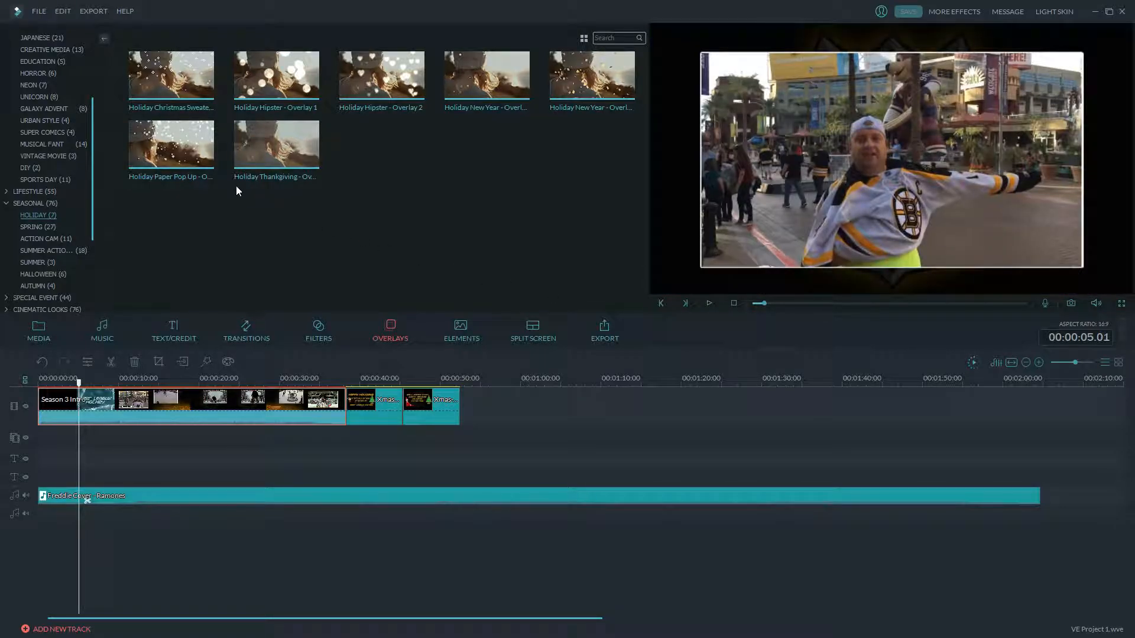
- Place Holiday Paper Pop Up at 5 seconds and stretch it to about 00:00:50
left_click_drag(200, 154, 79, 432)
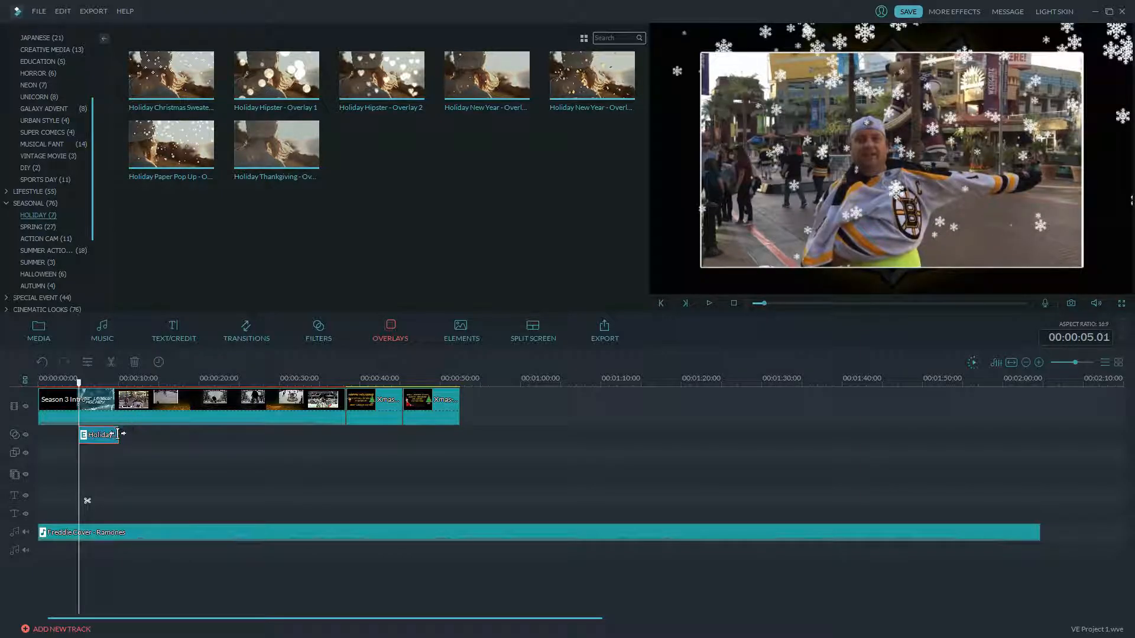
left_click_drag(118, 435, 459, 438)
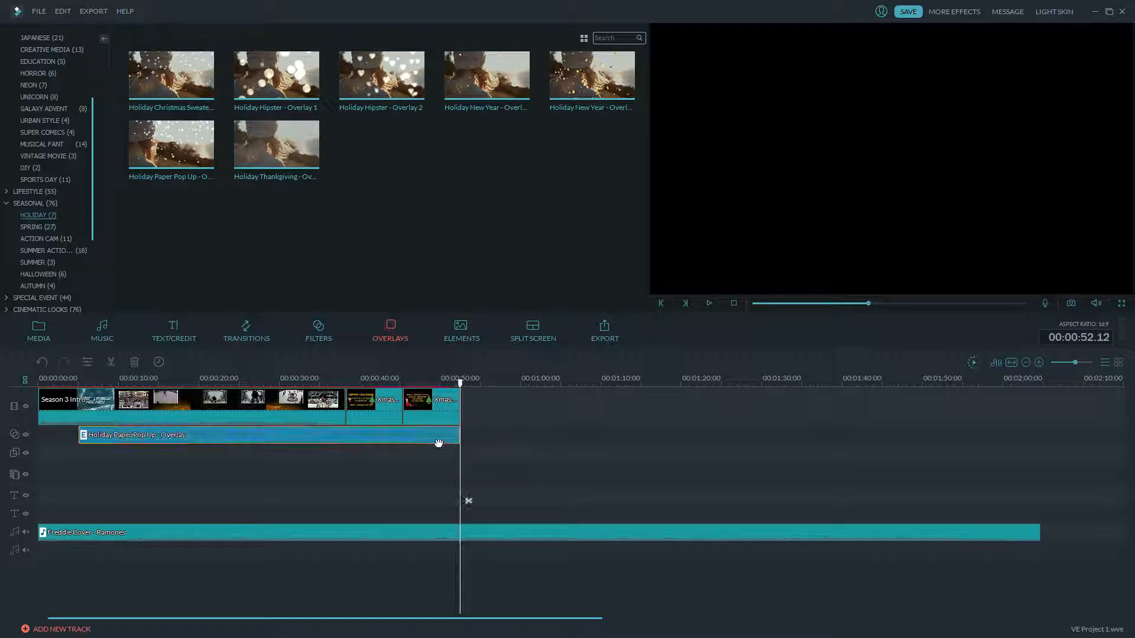
left_click(50, 400)
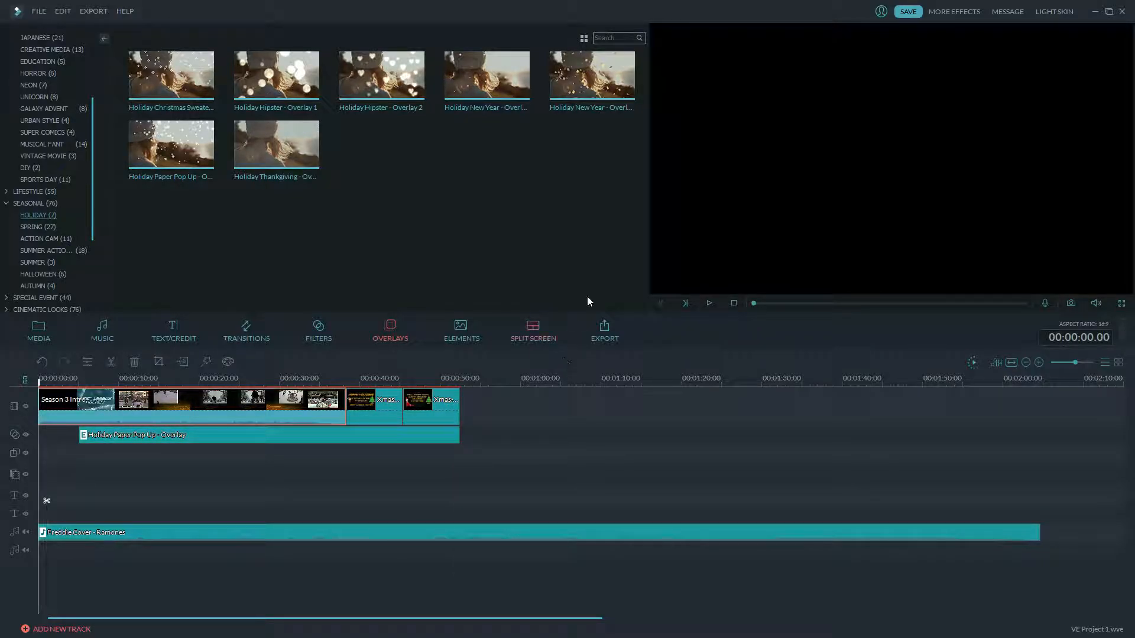
left_click(708, 303)
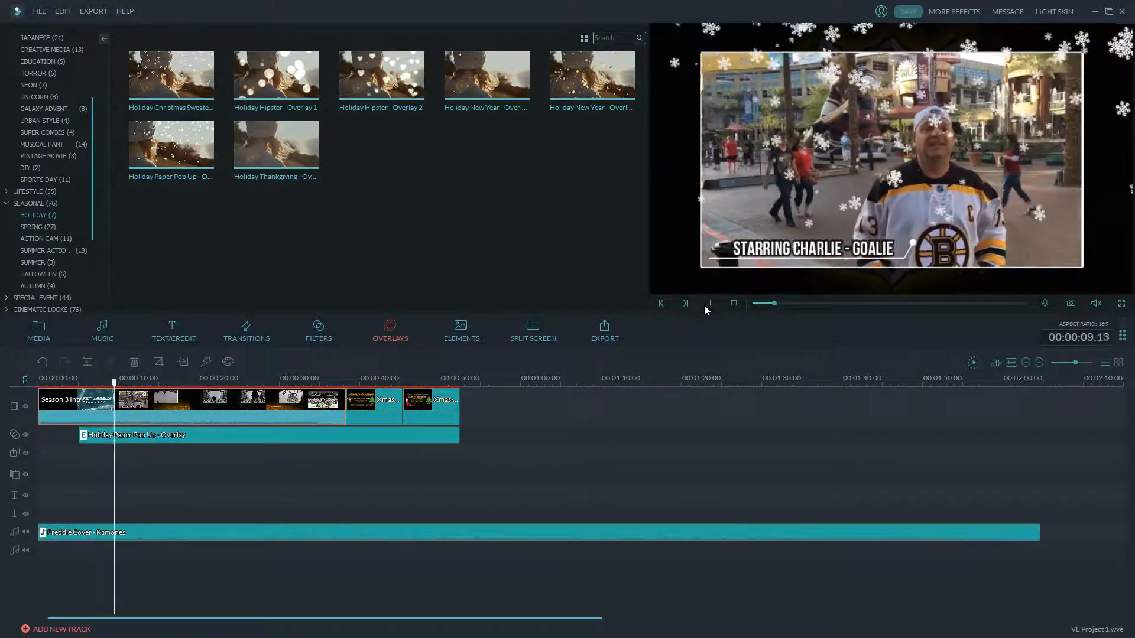
left_click(709, 303)
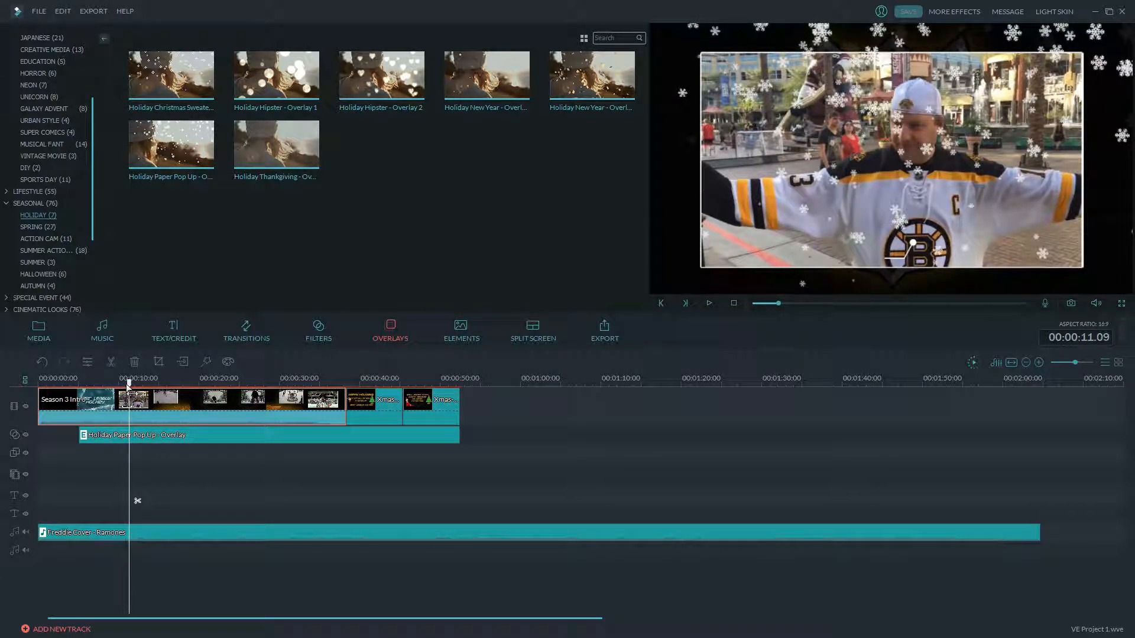
left_click_drag(129, 387, 81, 395)
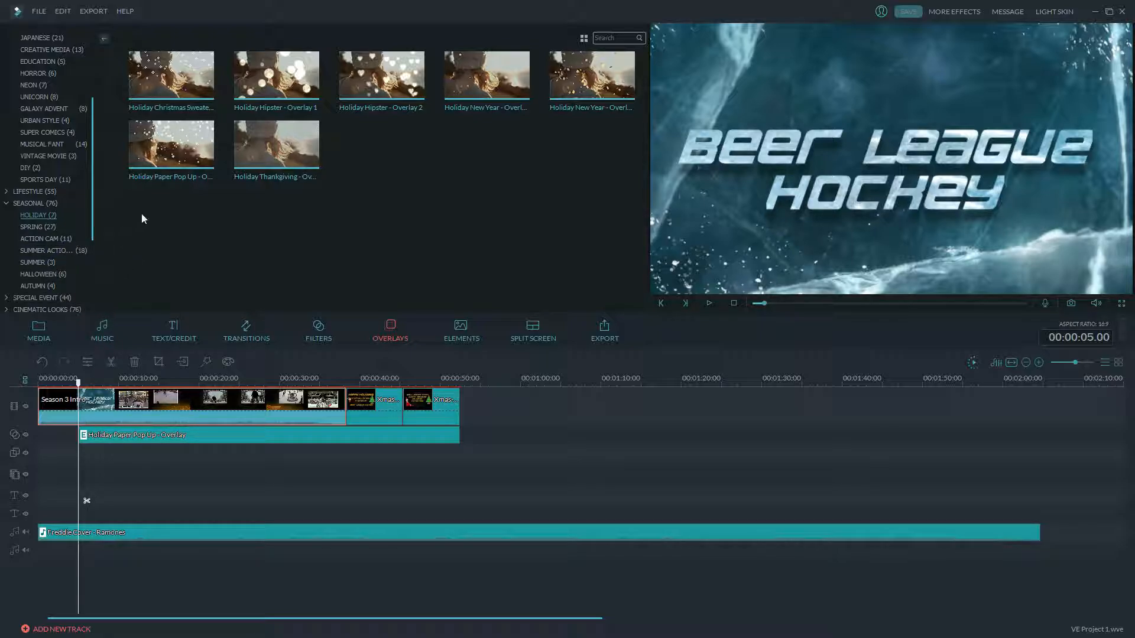
left_click(249, 176)
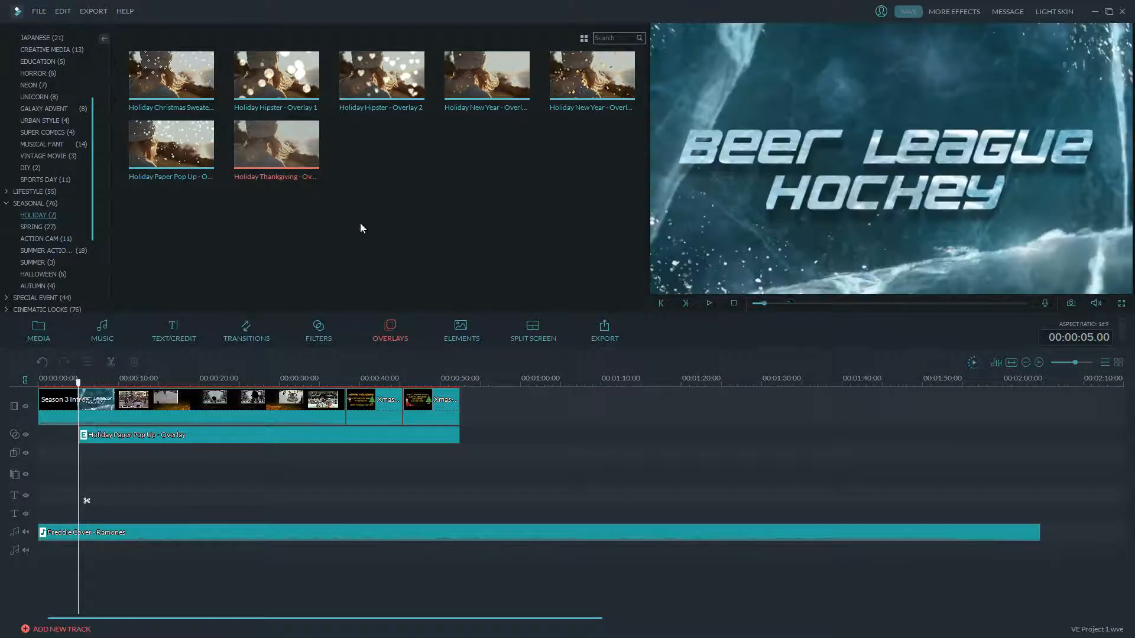
left_click(709, 303)
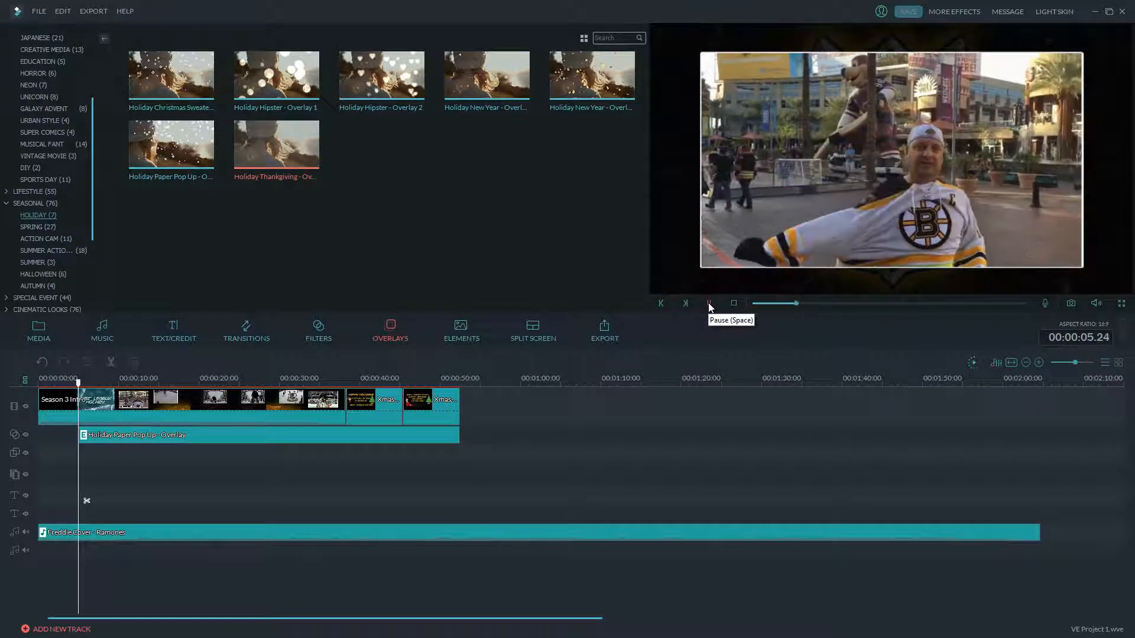
left_click(709, 304)
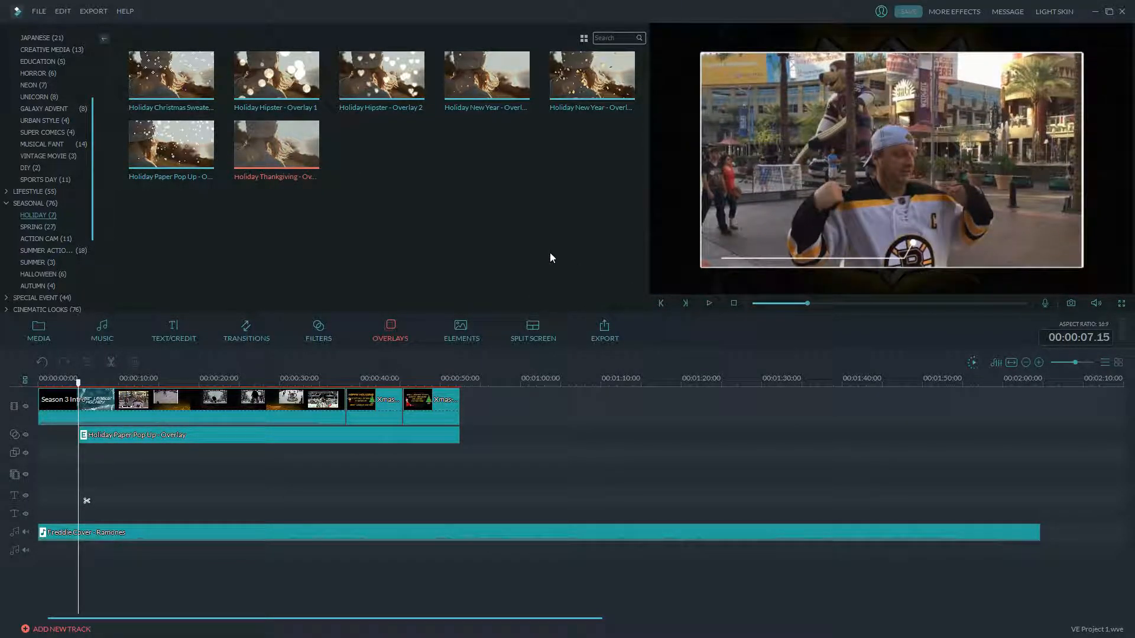
left_click(459, 95)
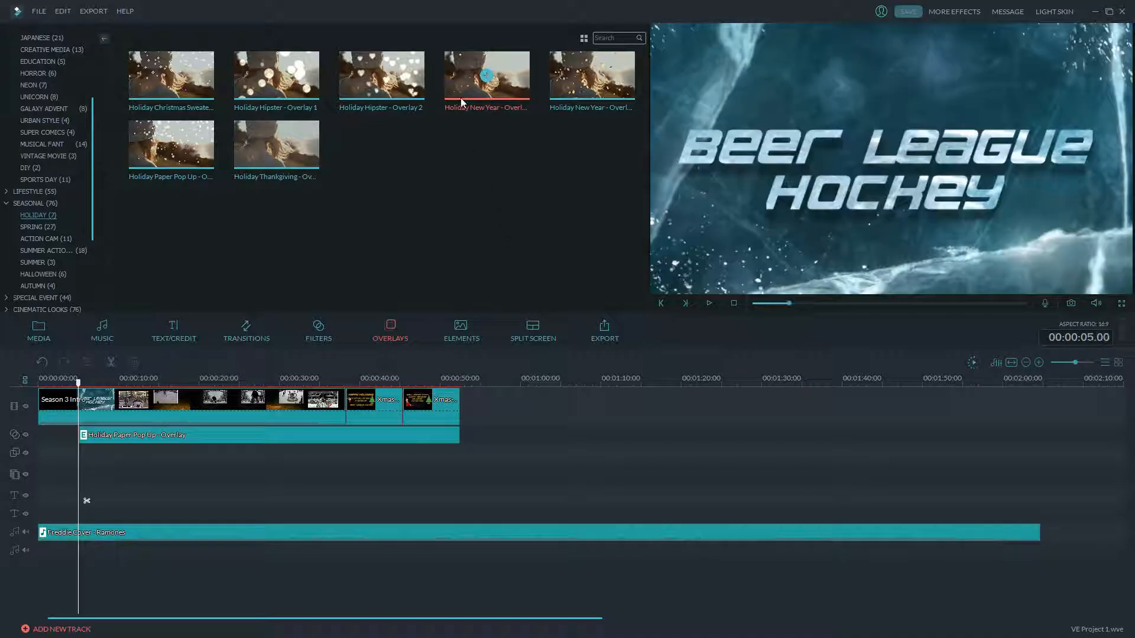
left_click(710, 303)
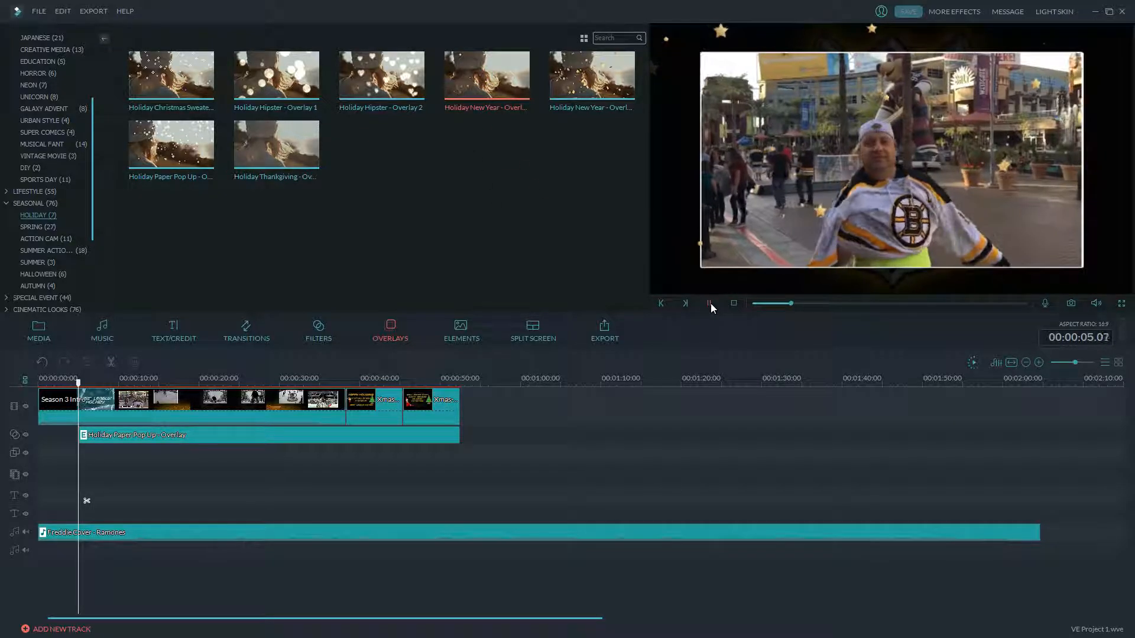
left_click(710, 304)
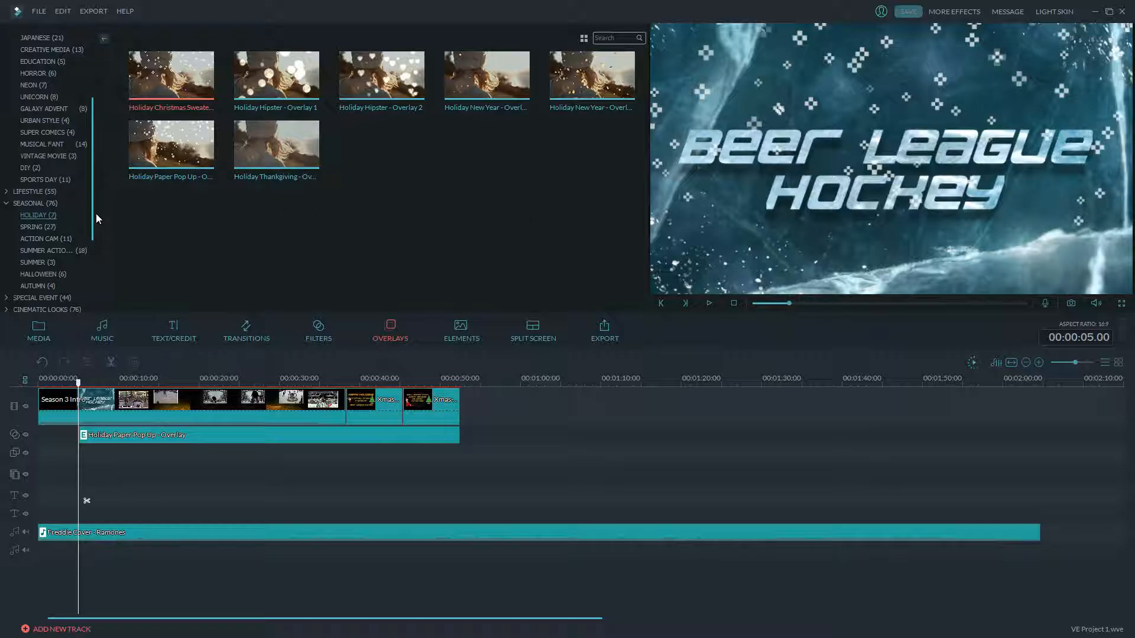
- Collapse the Lifestyle and Seasonal overlay categories and switch to the TEXT/CREDIT templates
left_click_drag(91, 215, 90, 225)
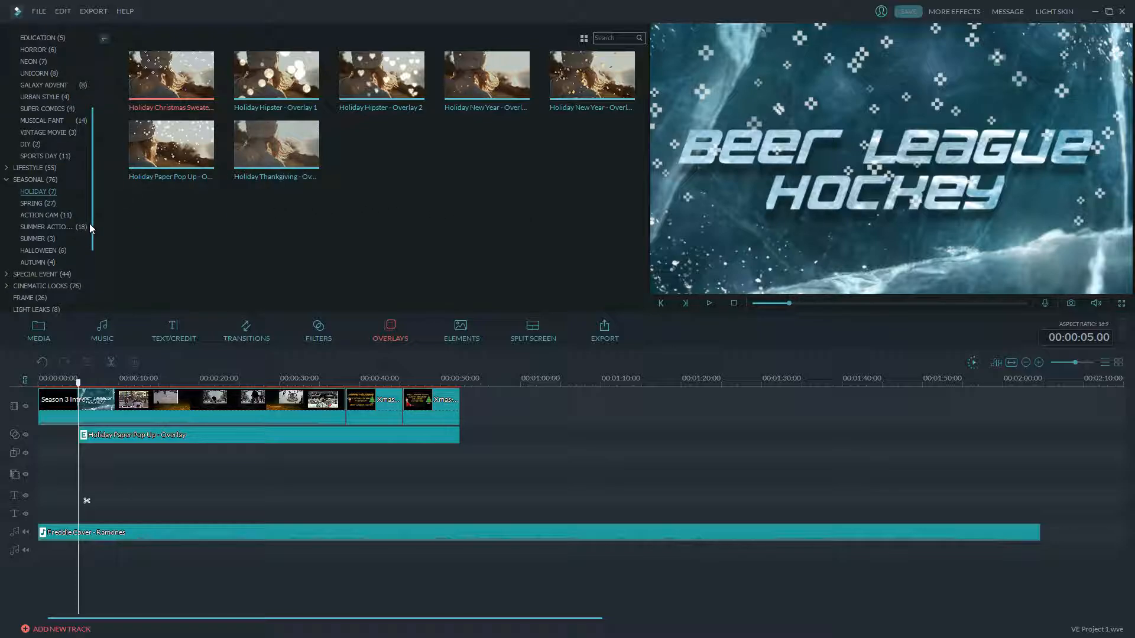
left_click(6, 169)
left_click(6, 169)
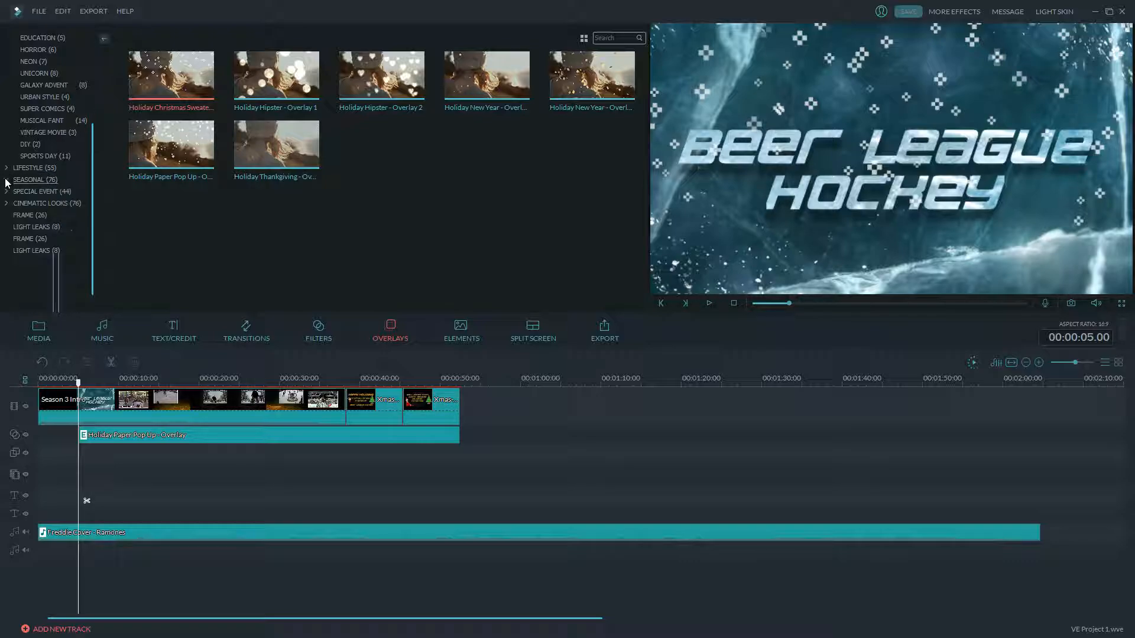
left_click(6, 180)
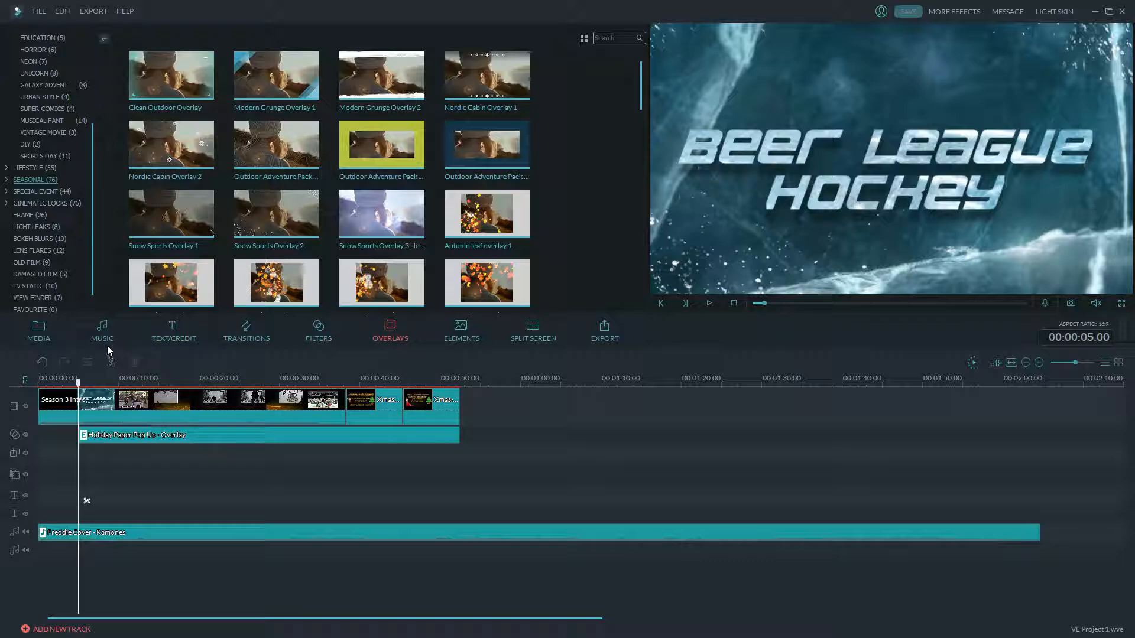
left_click(172, 325)
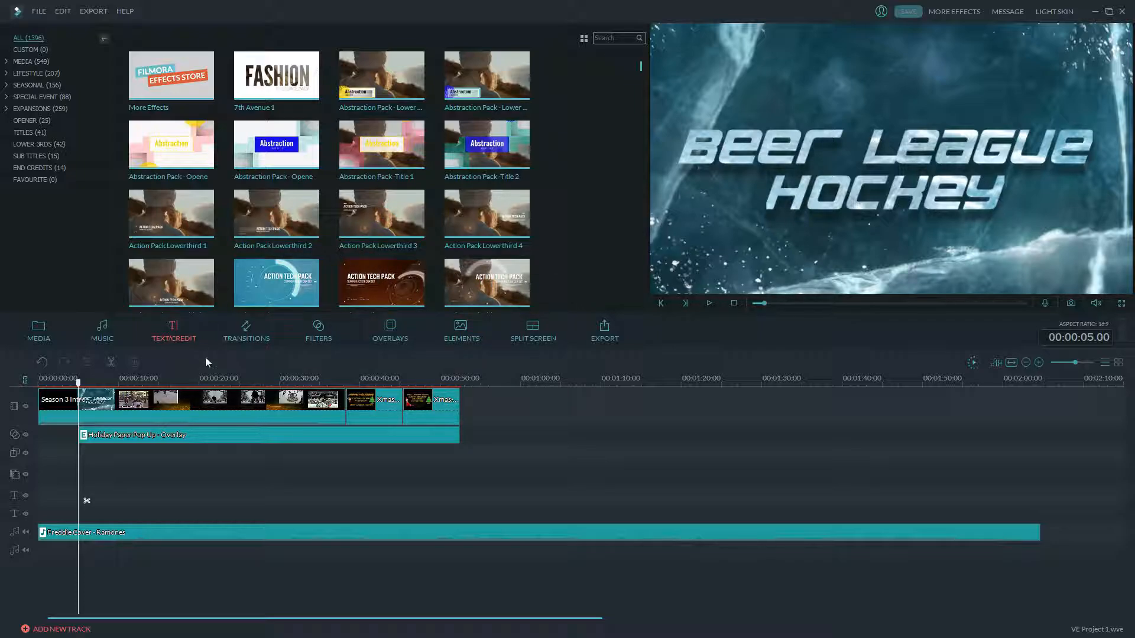
- Play the intro from 0, zoom the timeline in on the opening seconds, then replay from the start
left_click_drag(79, 388, 39, 388)
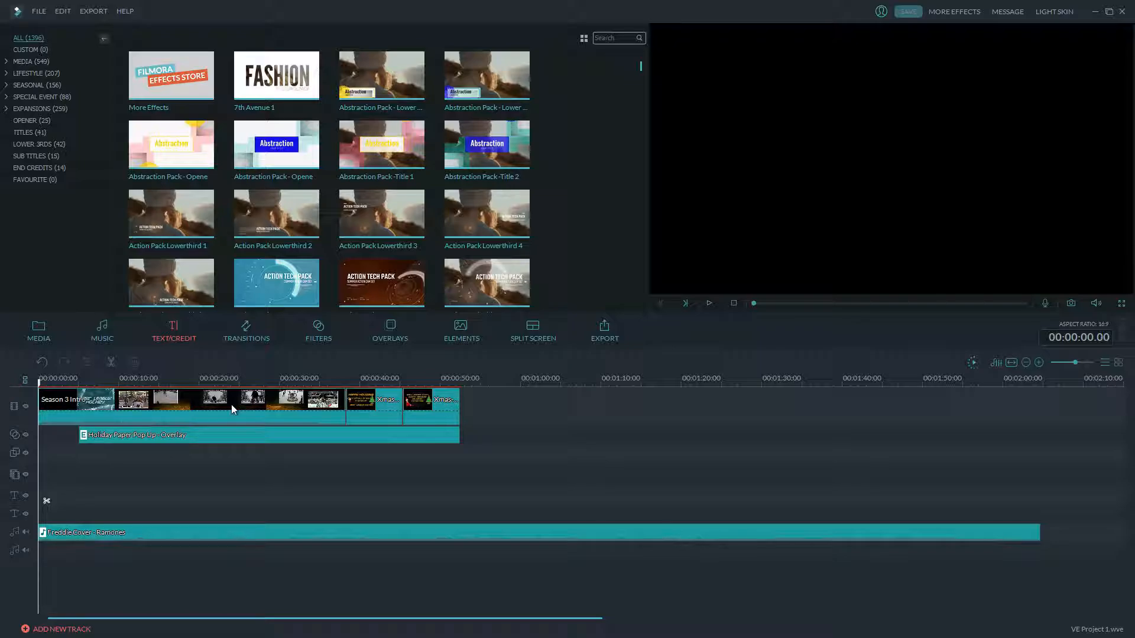
left_click(709, 303)
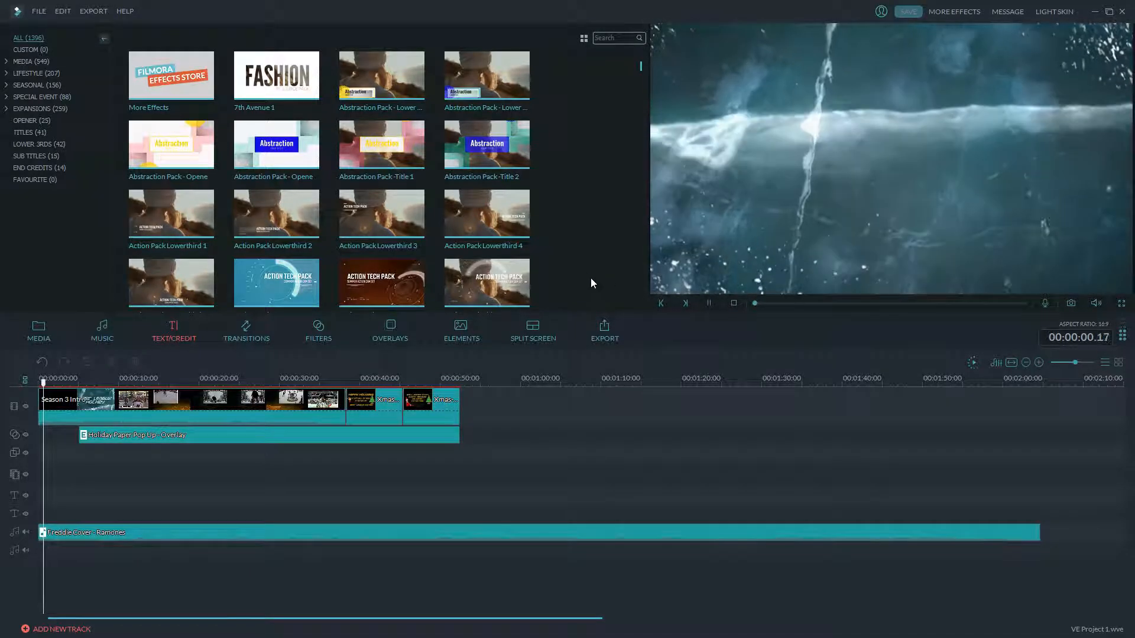
left_click(710, 303)
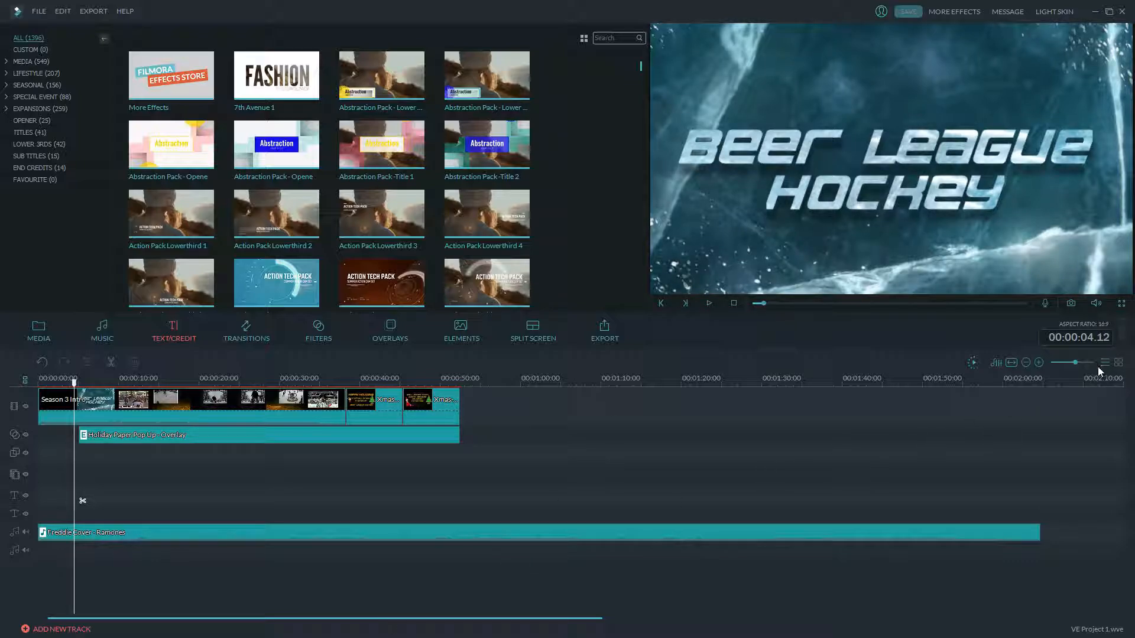
left_click_drag(1078, 363, 1080, 363)
left_click(71, 400)
left_click_drag(71, 400, 30, 402)
left_click(69, 403)
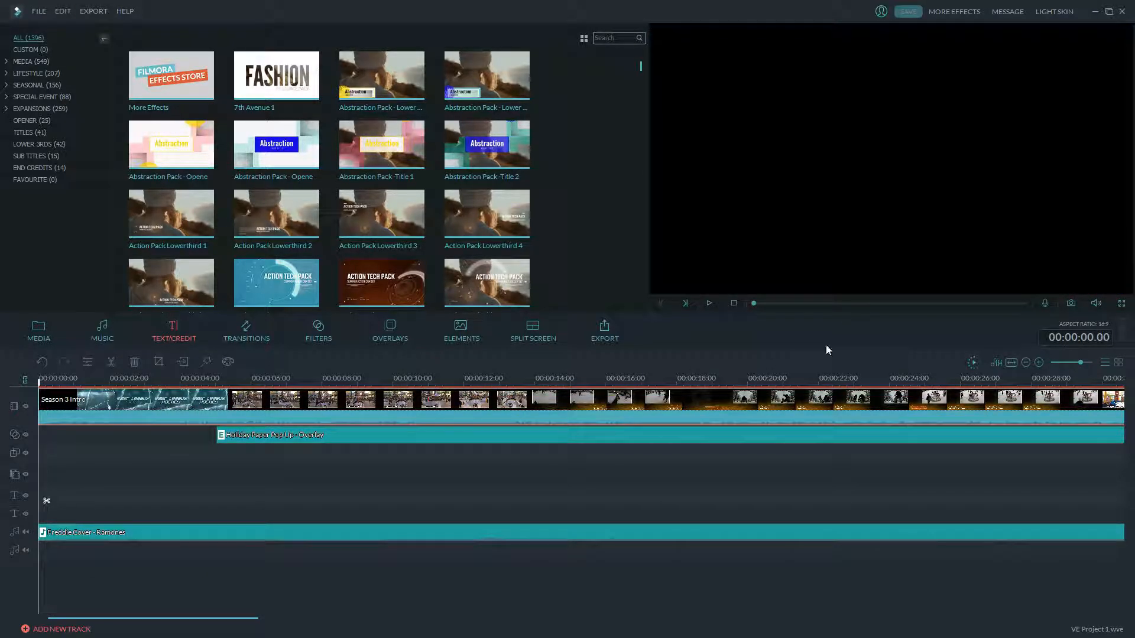
left_click(709, 304)
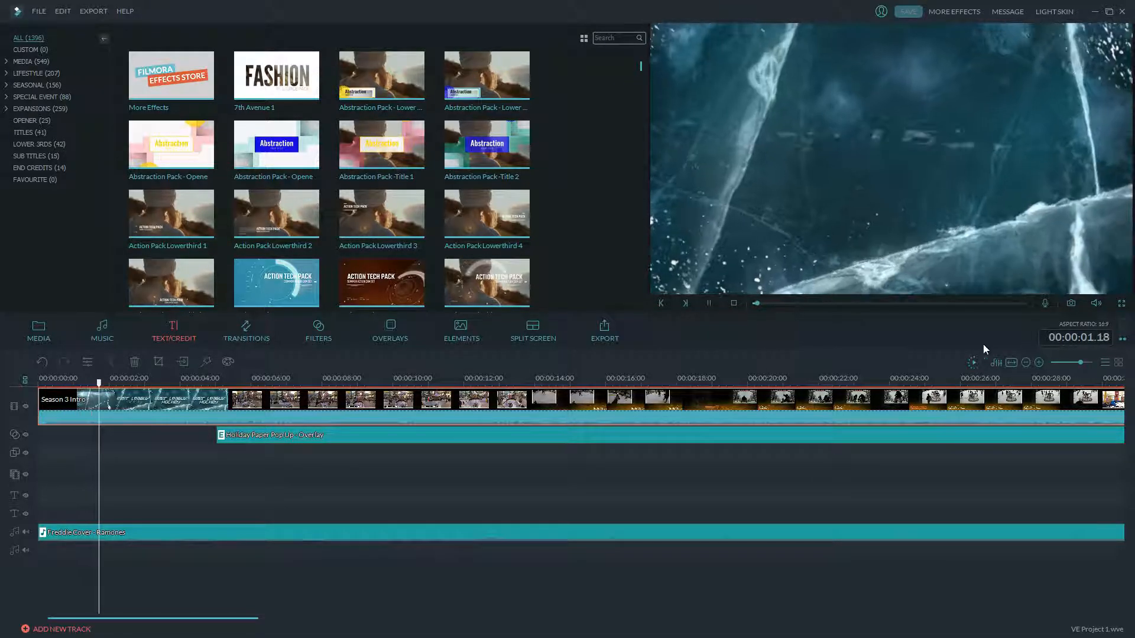
- Zoom the timeline out and watch the video play through to about 00:00:53
left_click_drag(1079, 361, 1075, 361)
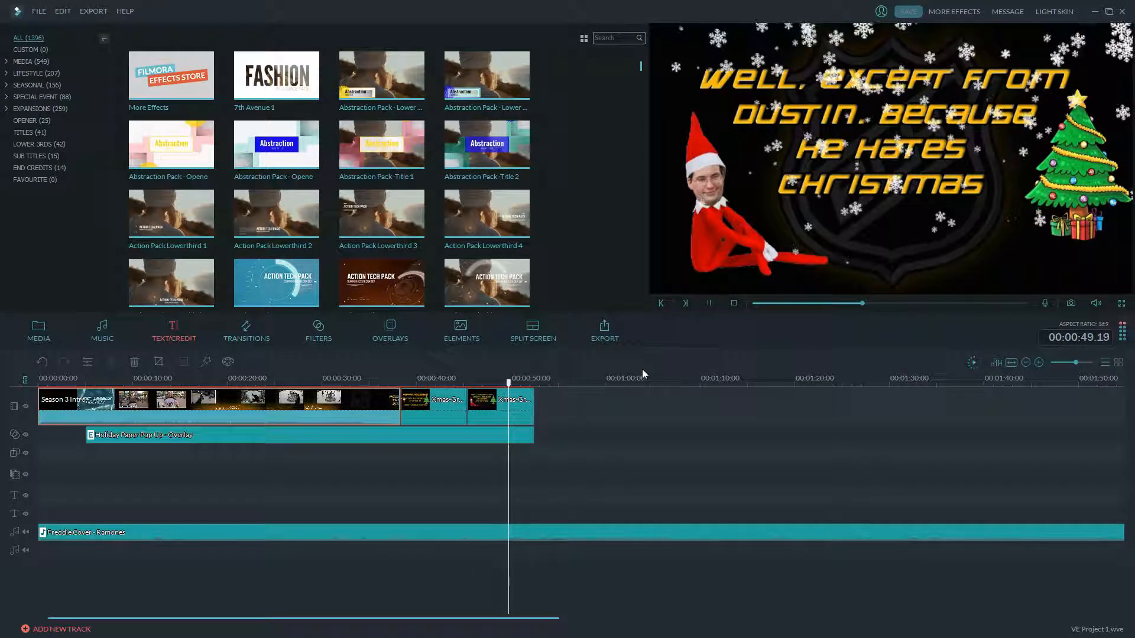
- Split the music where the video ends and delete the leftover tail
left_click(709, 304)
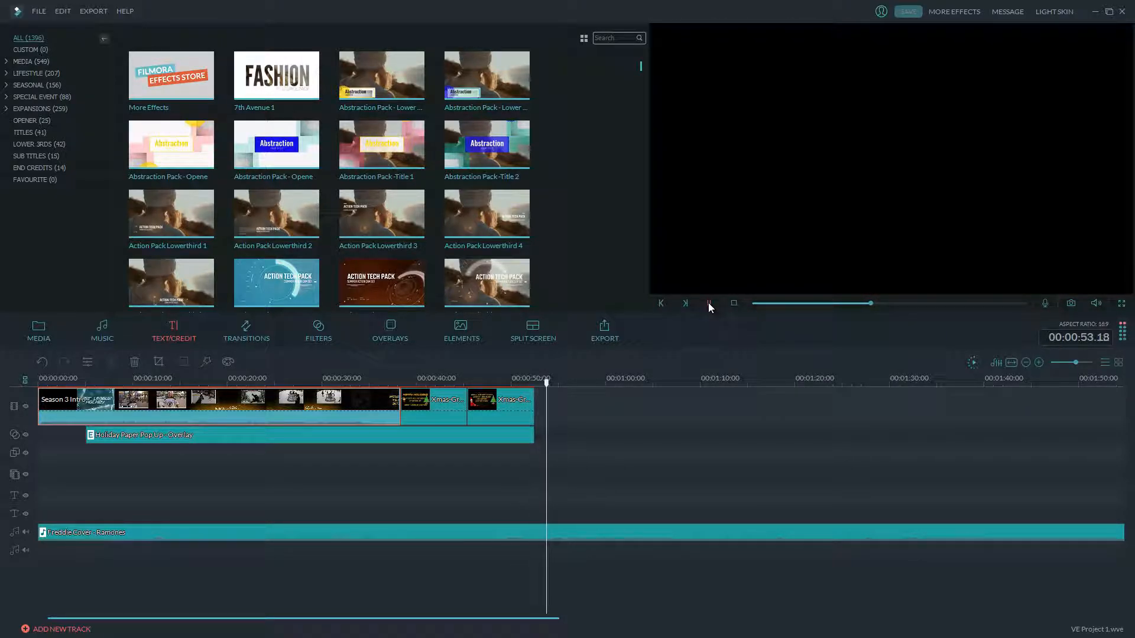
left_click(556, 502)
right_click(580, 534)
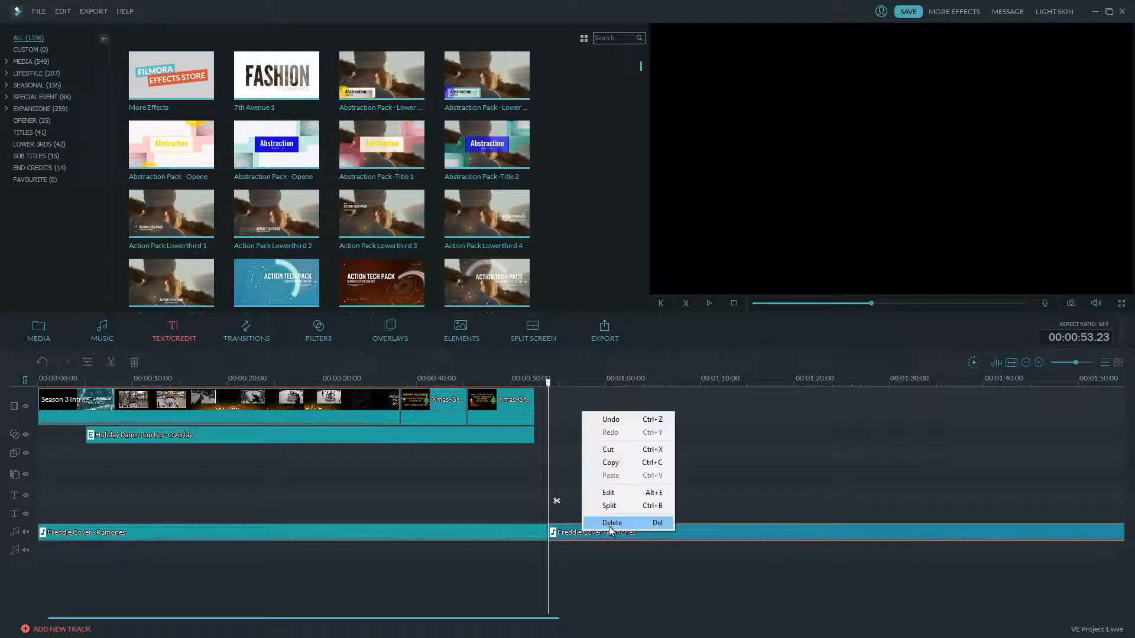
left_click(604, 525)
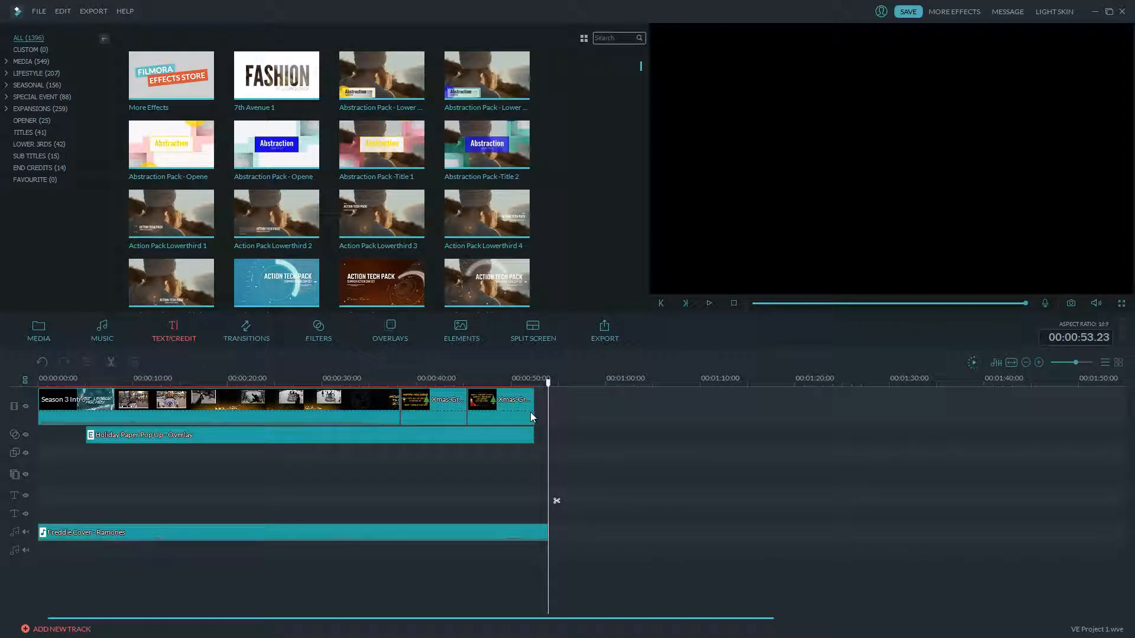
- Lengthen both Xmas-Greet clips and the Holiday Paper Pop Up overlay to end with the music
left_click(530, 413)
left_click_drag(535, 400, 540, 402)
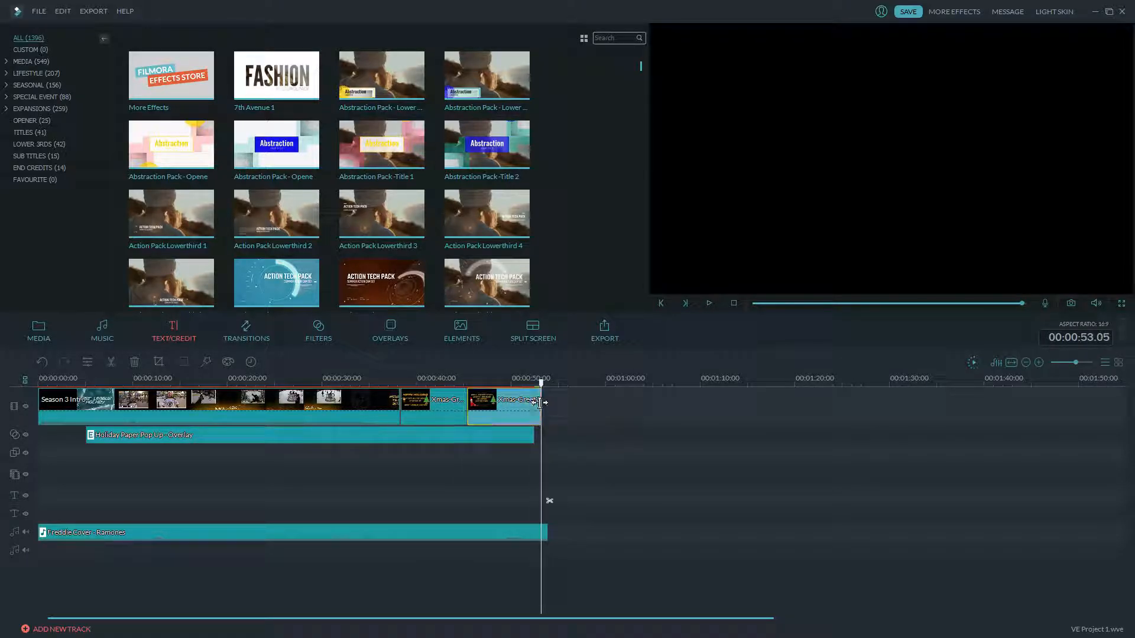
left_click(456, 407)
left_click_drag(467, 402, 475, 403)
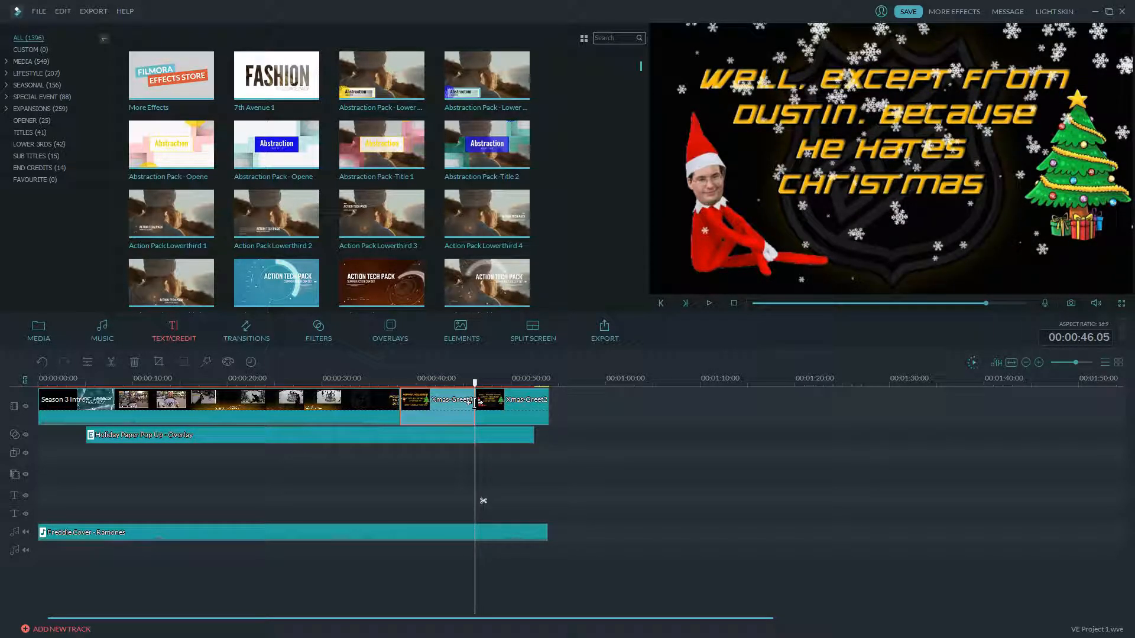
left_click(499, 434)
left_click_drag(541, 436, 548, 437)
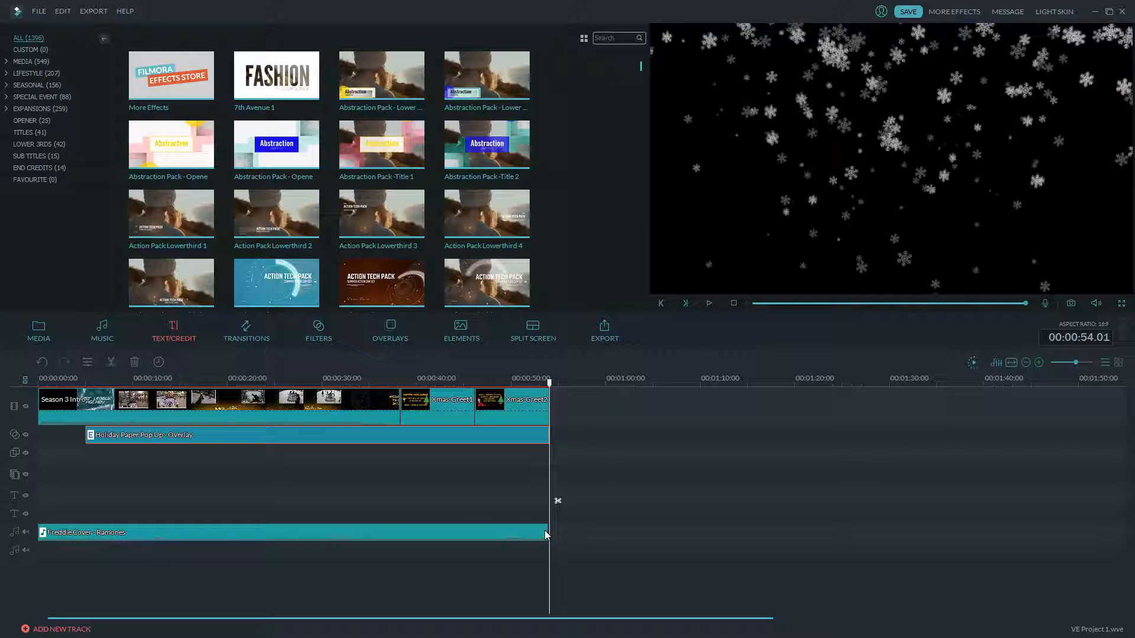
- Replay the Beer League Hockey intro title, then rewind the playhead to 00:00:00
left_click(218, 407)
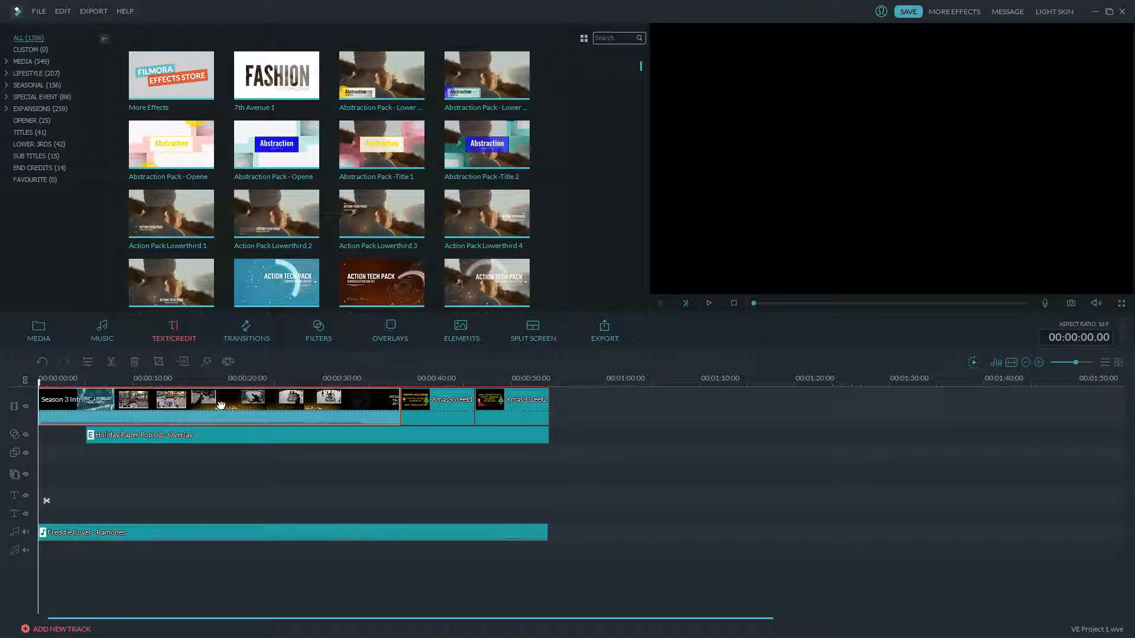
left_click(709, 304)
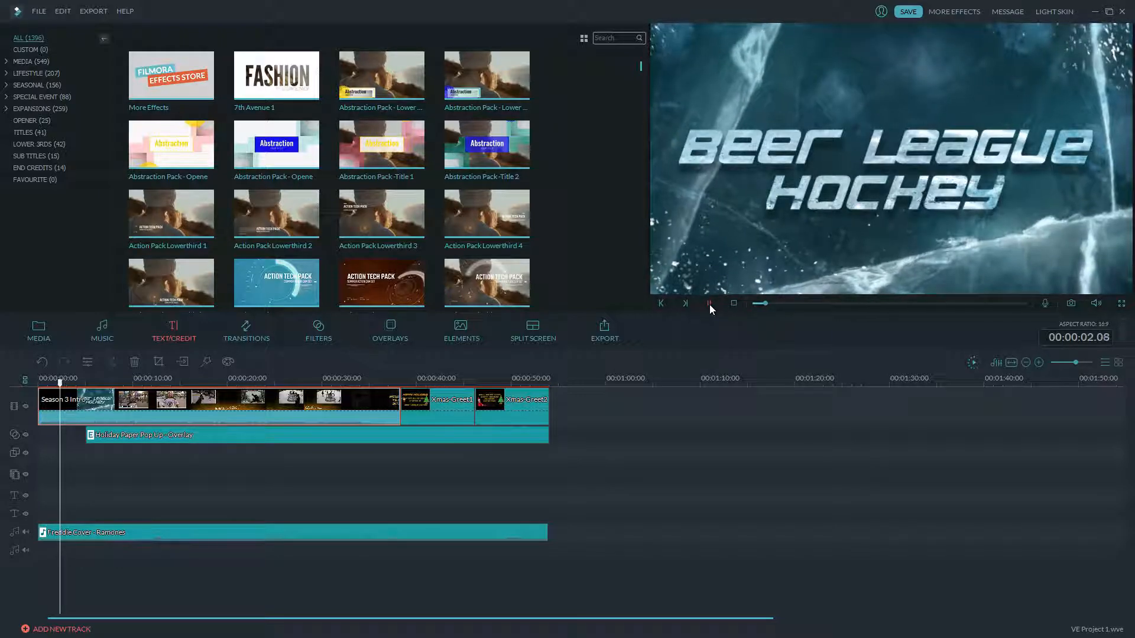
left_click(707, 304)
left_click_drag(66, 383, 45, 395)
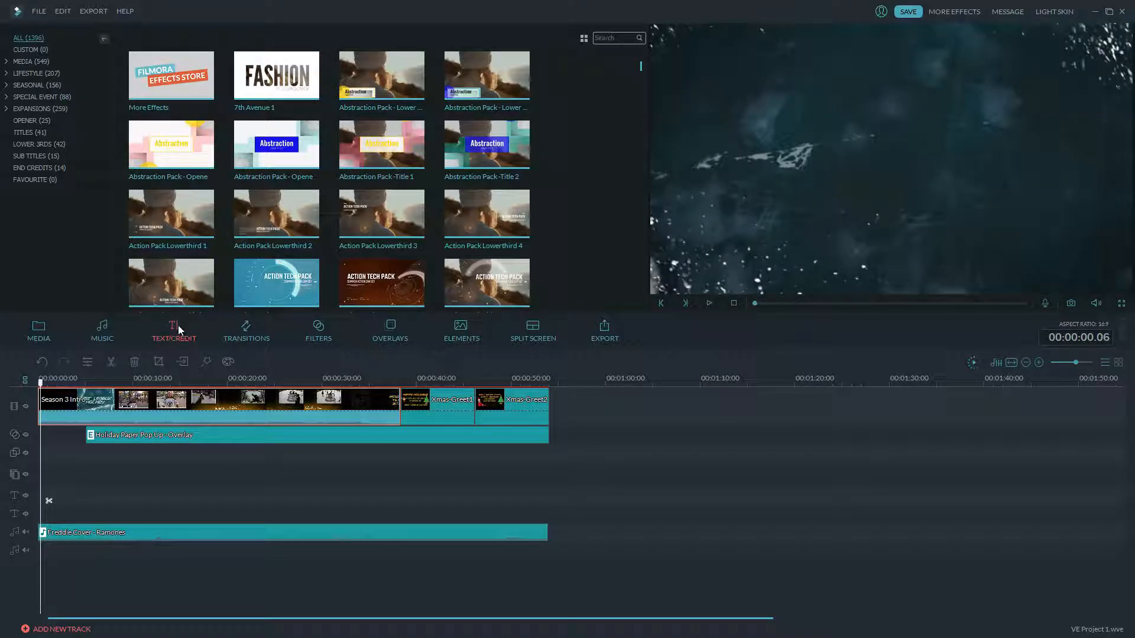
- Find and preview the Holiday Paper Pop Up lower-third under Seasonal > Holiday titles
left_click(37, 145)
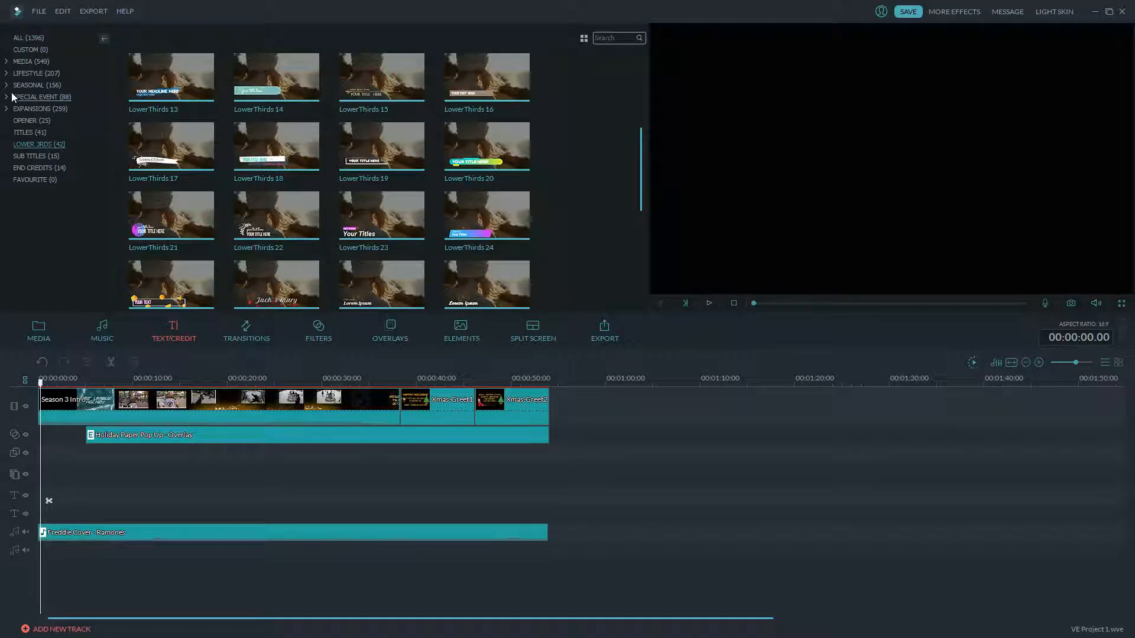
left_click(27, 85)
left_click(26, 96)
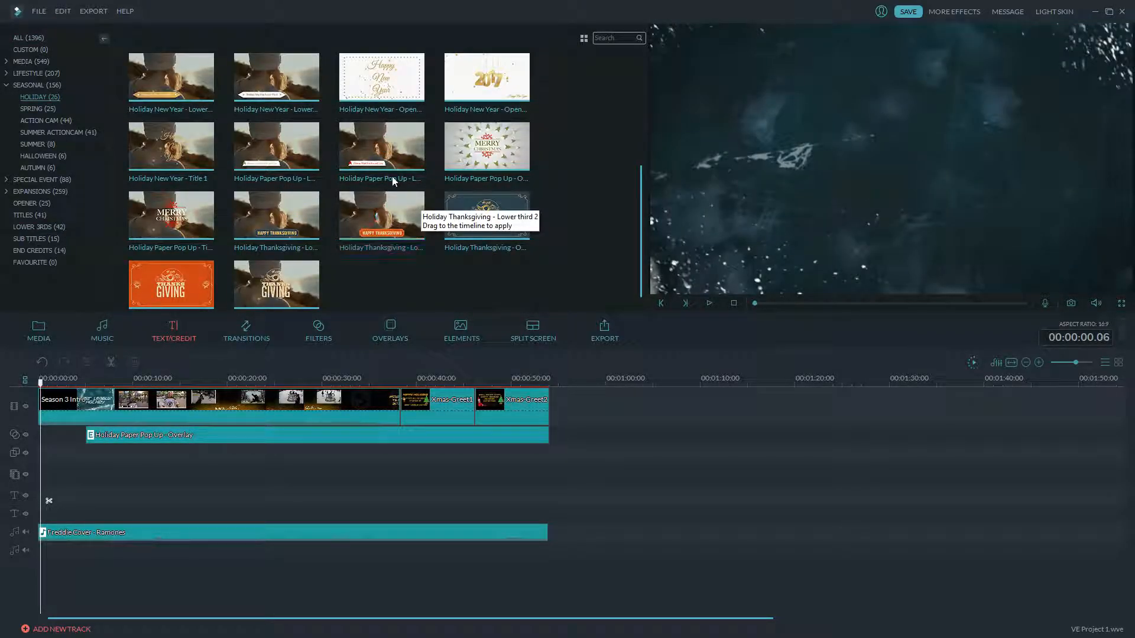
left_click(420, 154)
left_click(709, 302)
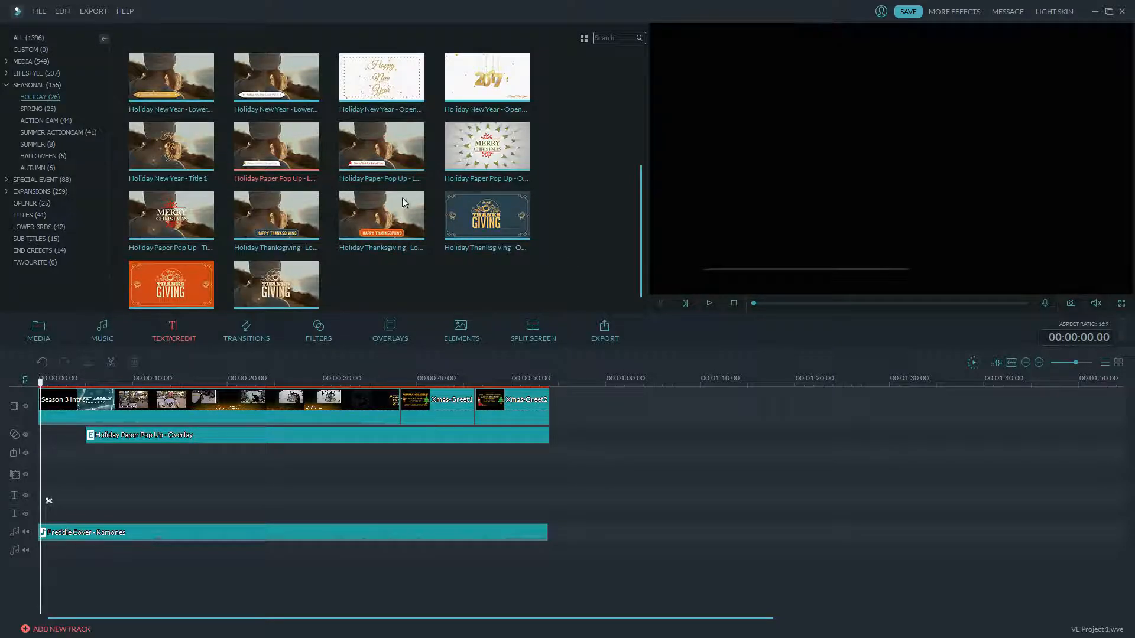
left_click(710, 303)
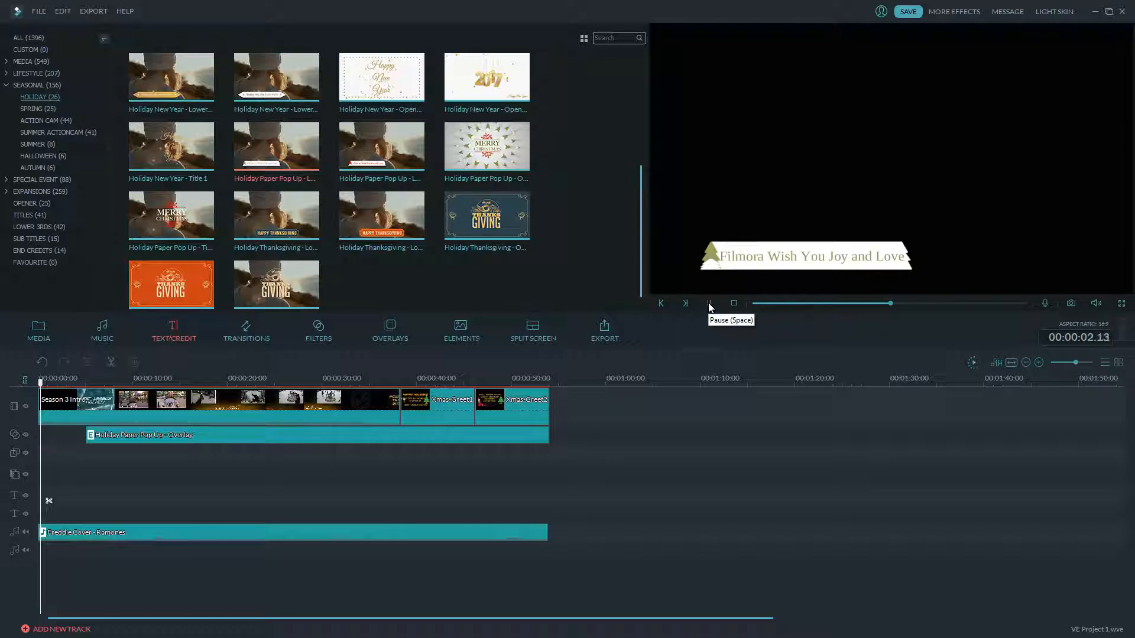
- Place the Holiday Paper Pop Up title on the text track at 0 and preview it
left_click_drag(270, 276, 45, 448)
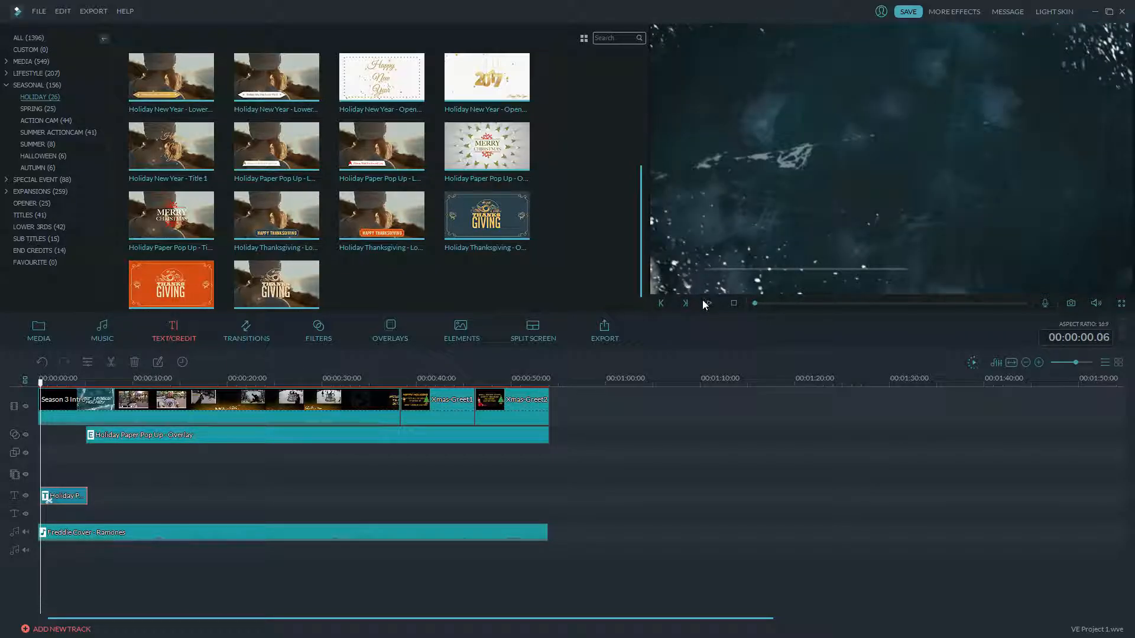
left_click(706, 304)
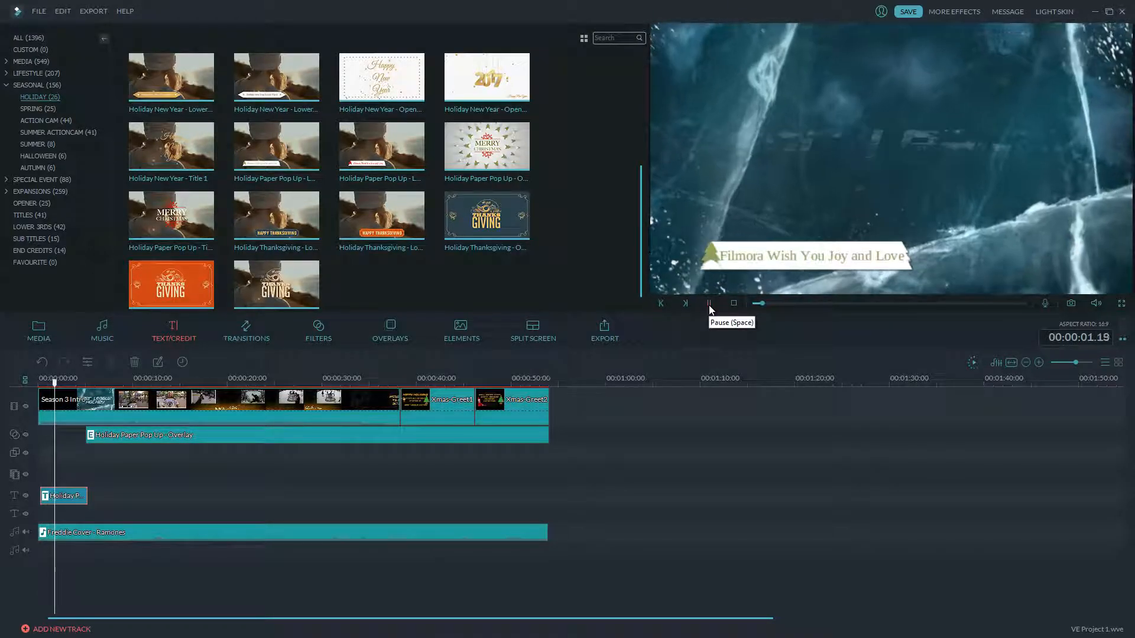
left_click(709, 303)
- Position the white banner and greeting text together at bottom-left, then select the greeting text
double_click(759, 254)
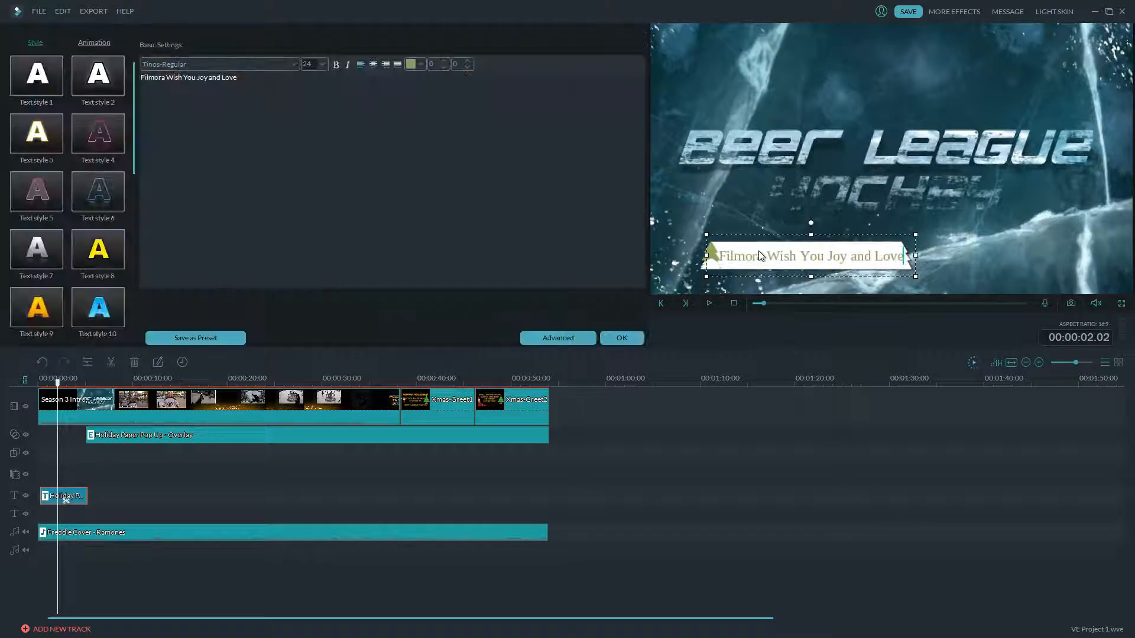
left_click_drag(763, 235, 712, 244)
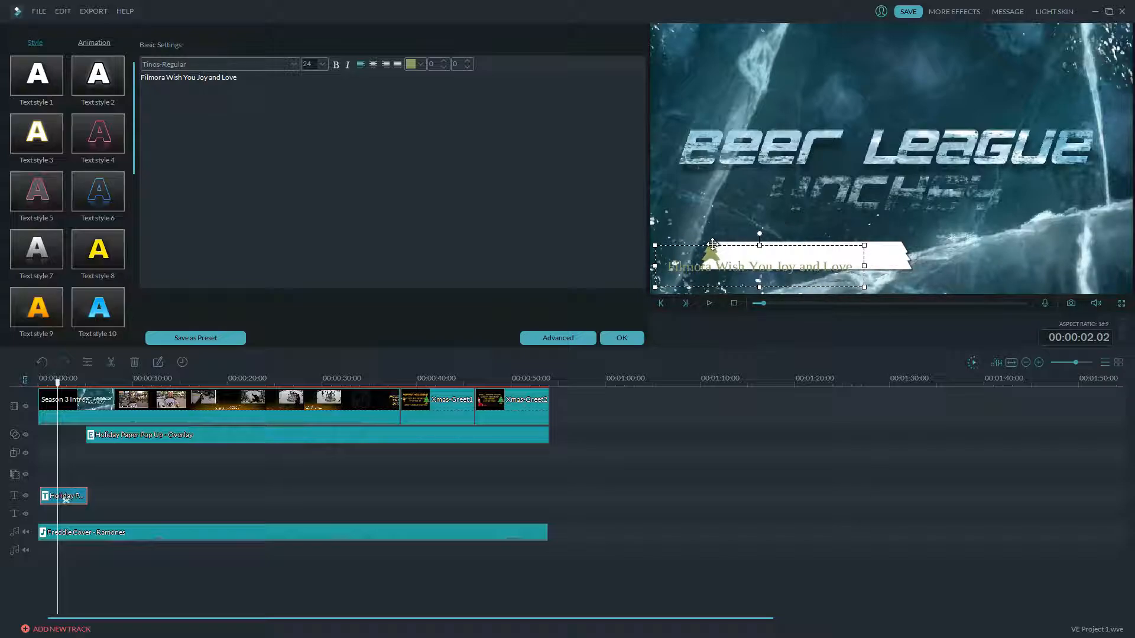
left_click(896, 259)
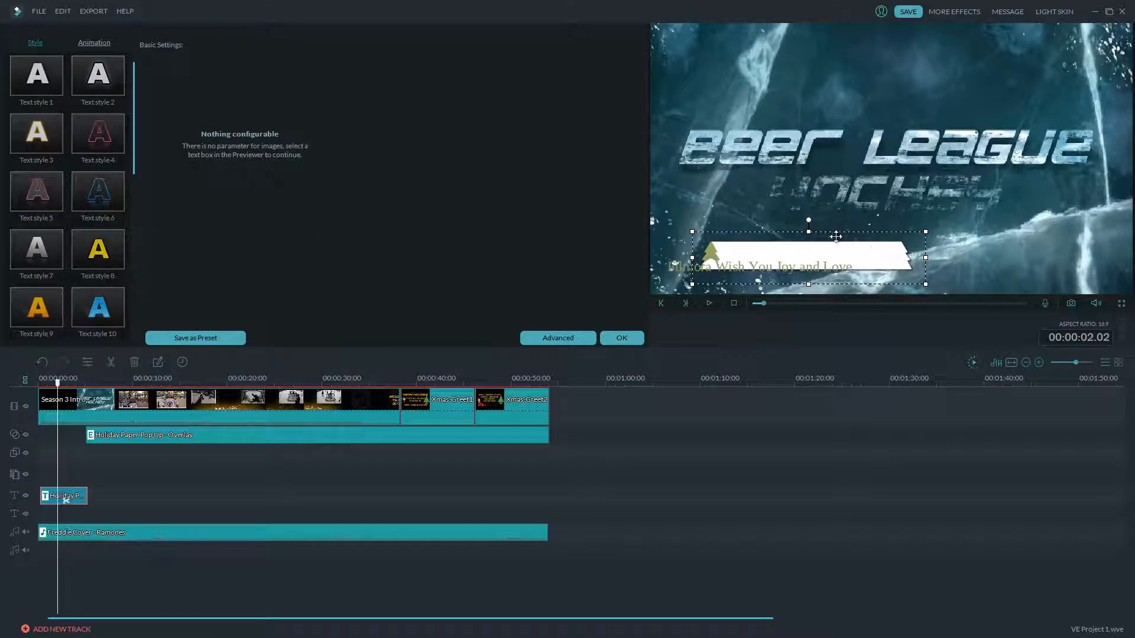
left_click_drag(834, 230, 786, 243)
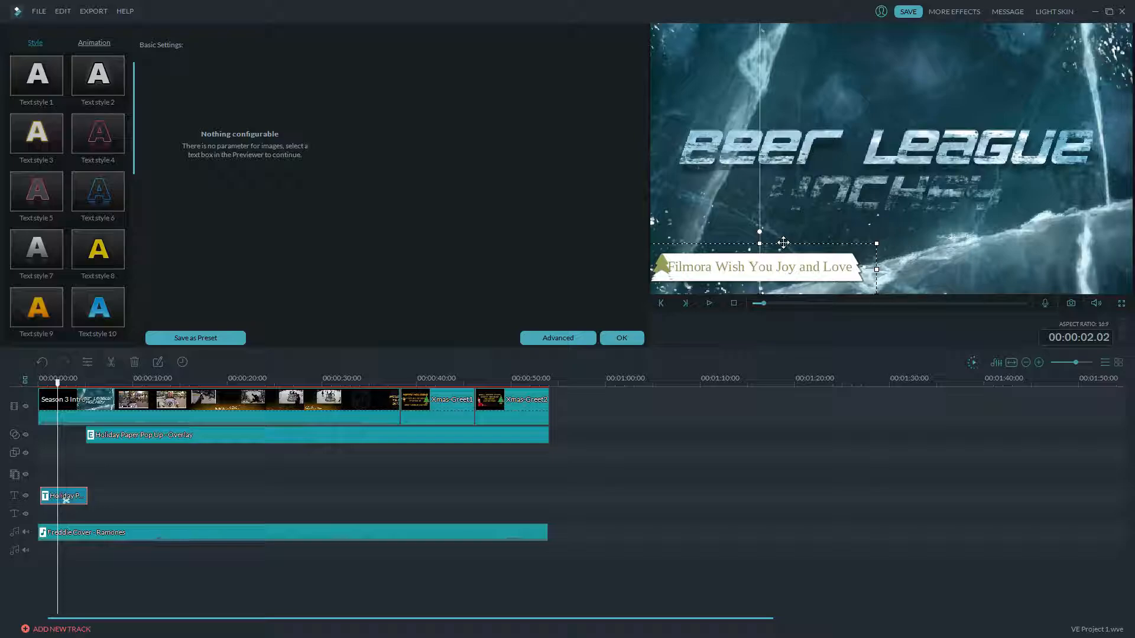
left_click_drag(783, 242, 784, 248)
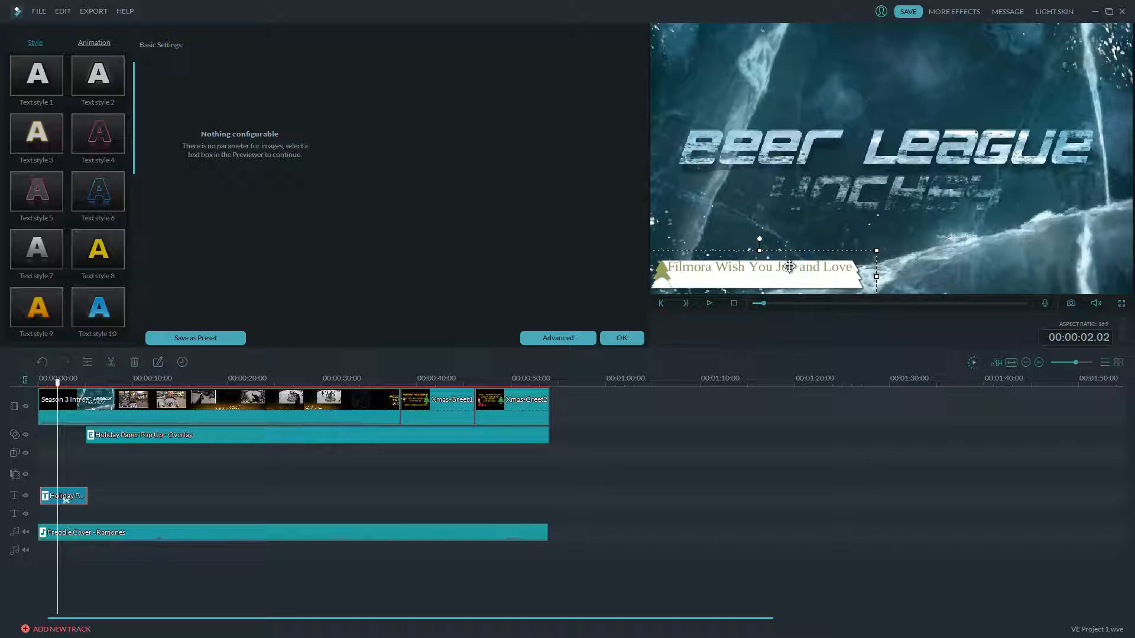
left_click(789, 275)
left_click_drag(777, 244, 781, 253)
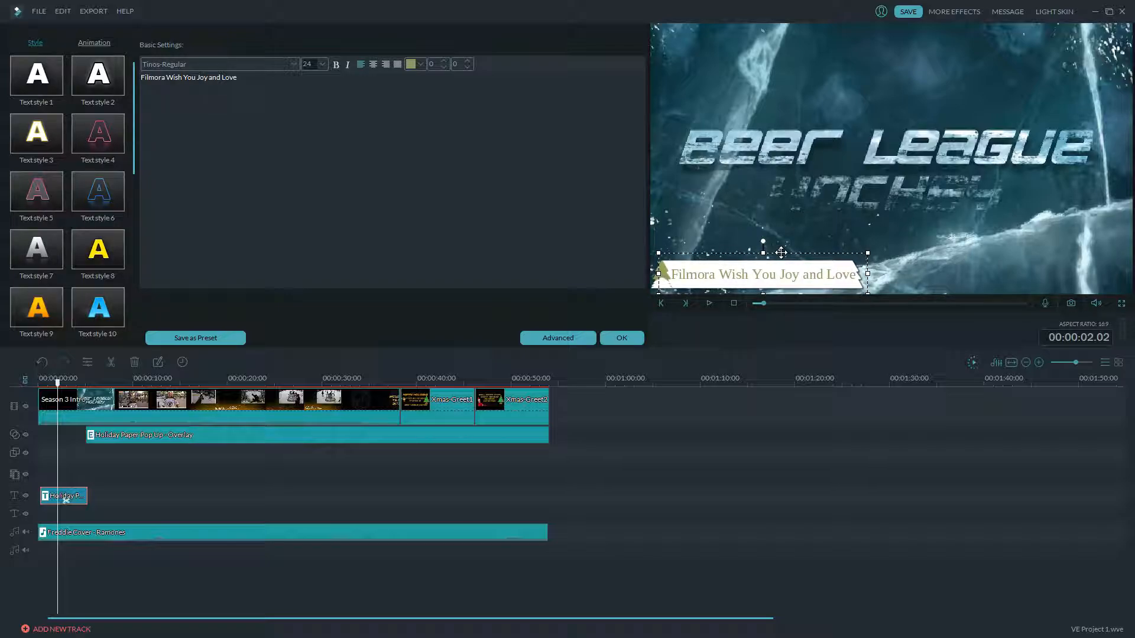
left_click_drag(677, 276, 853, 278)
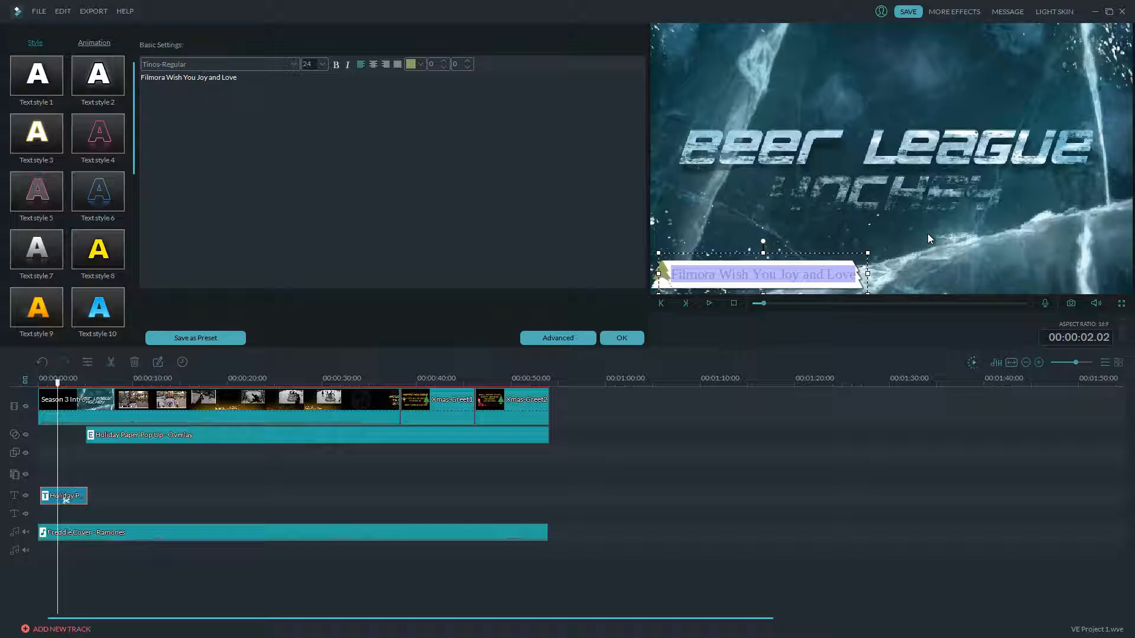
- Change the title to 'Intro Music by' plus the musician's name, centred on the banner
type("Mu")
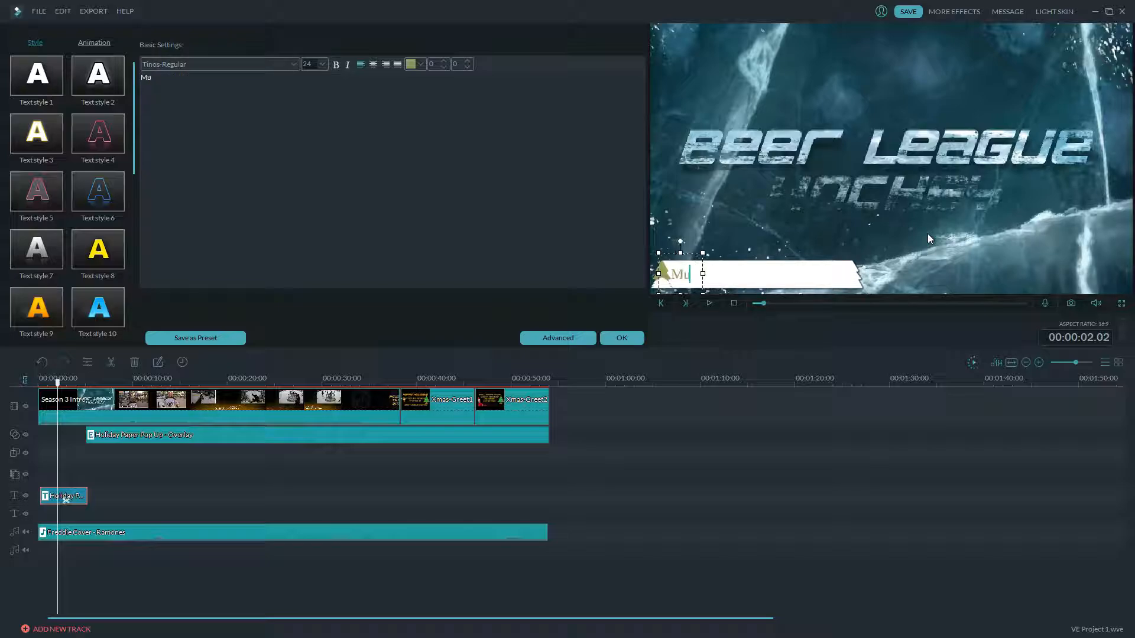
type("sic by ")
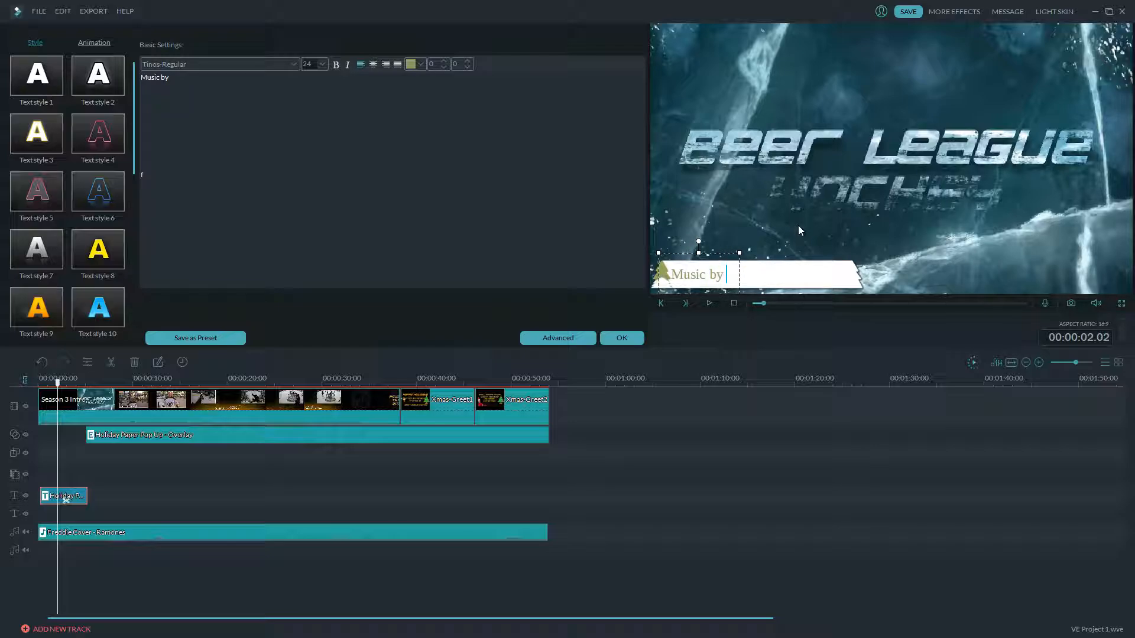
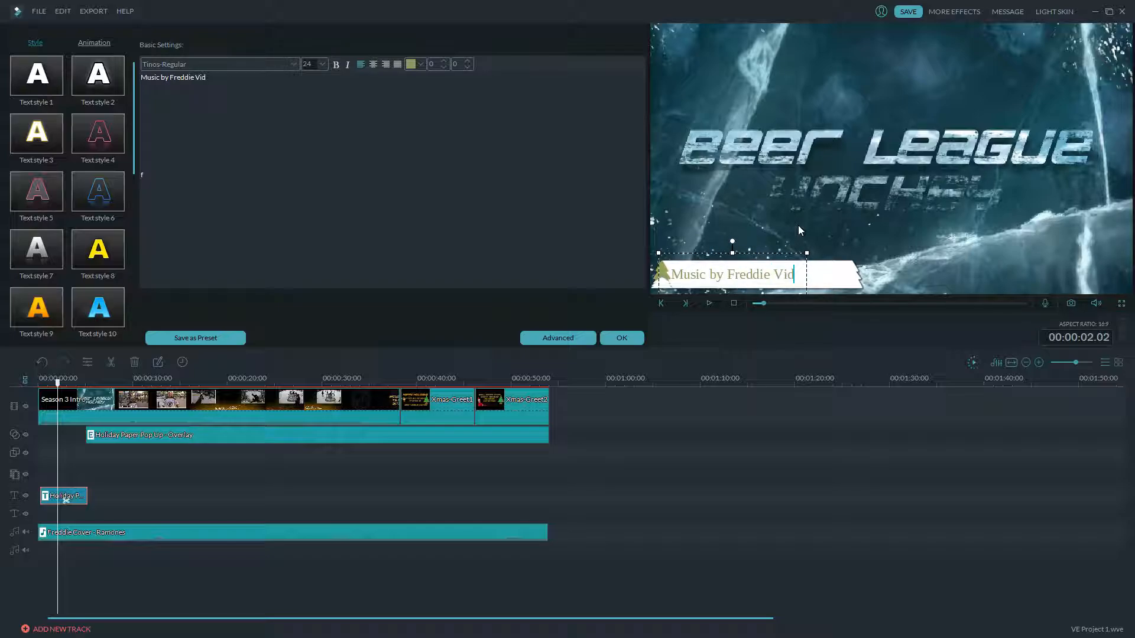
key("Home")
type("Intro")
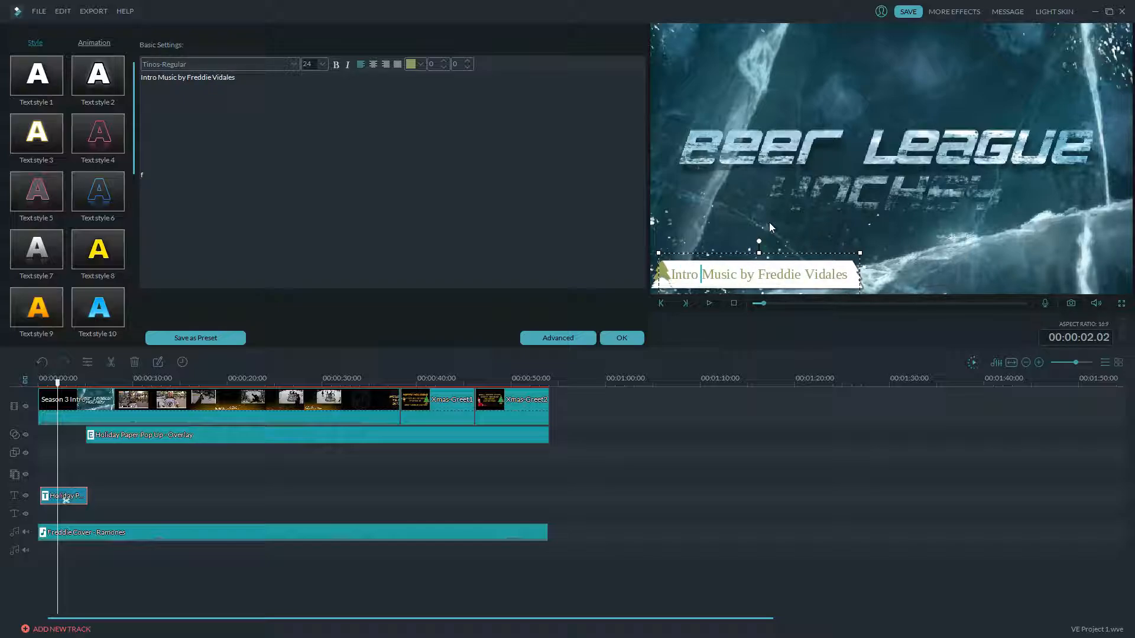
left_click_drag(705, 251, 707, 251)
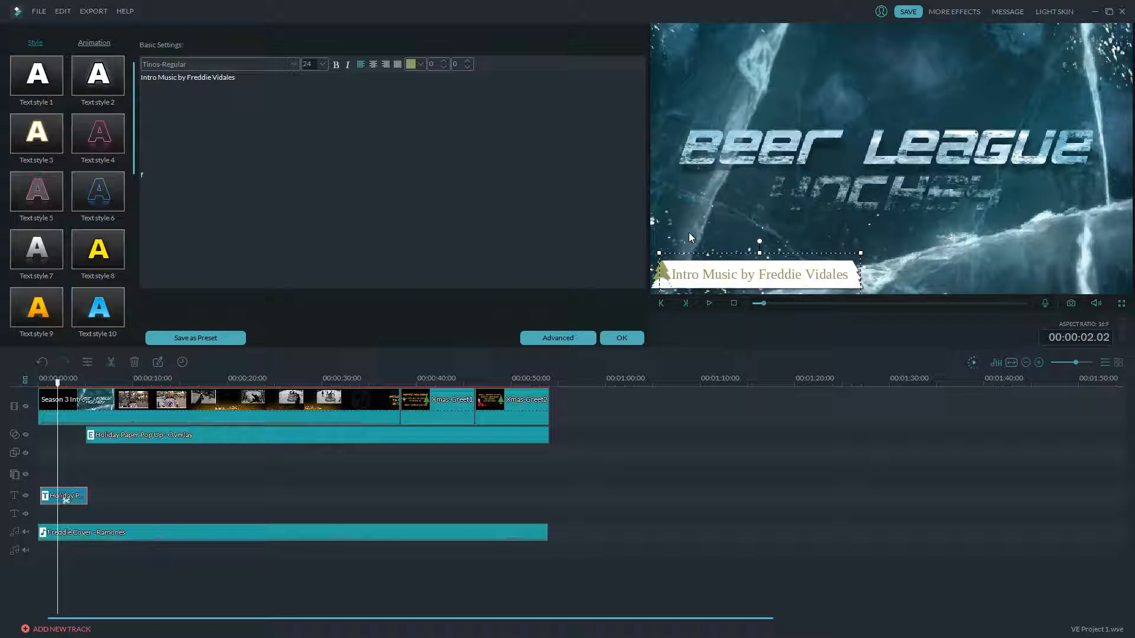
- Apply the credit title, save the project, and play the intro from 00:00:00
left_click(631, 342)
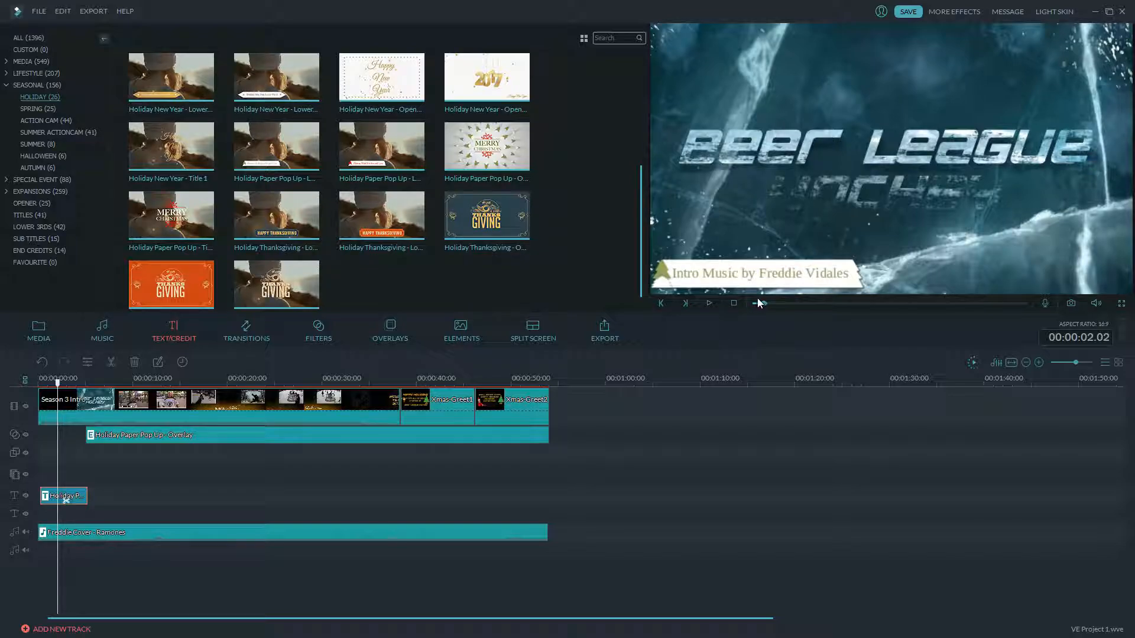
left_click(908, 11)
left_click_drag(57, 384, 39, 384)
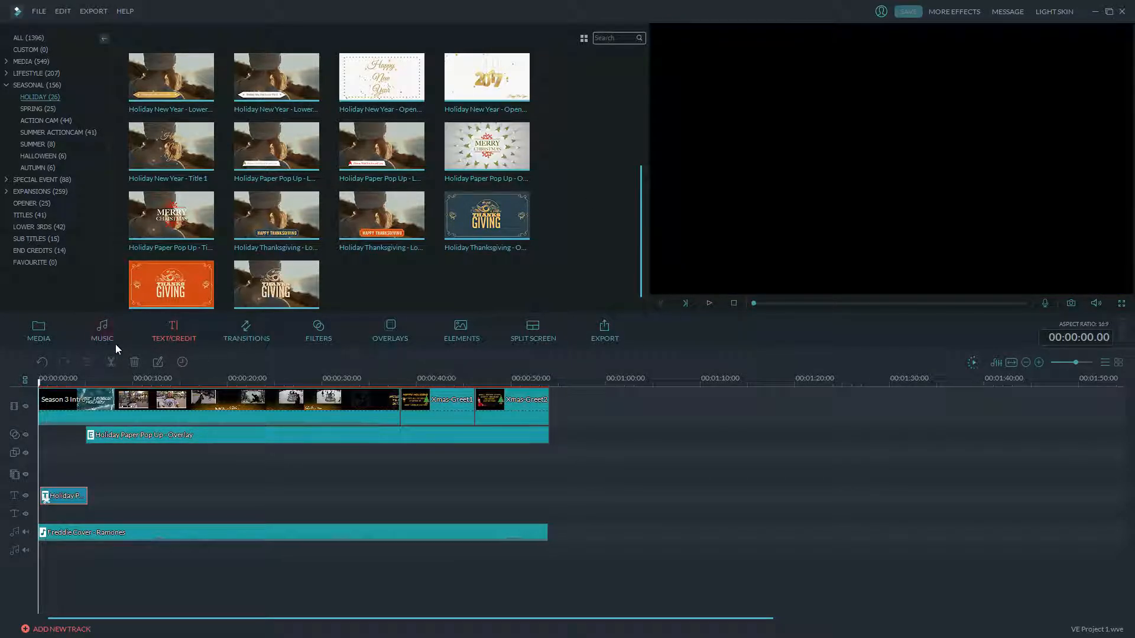
left_click(37, 331)
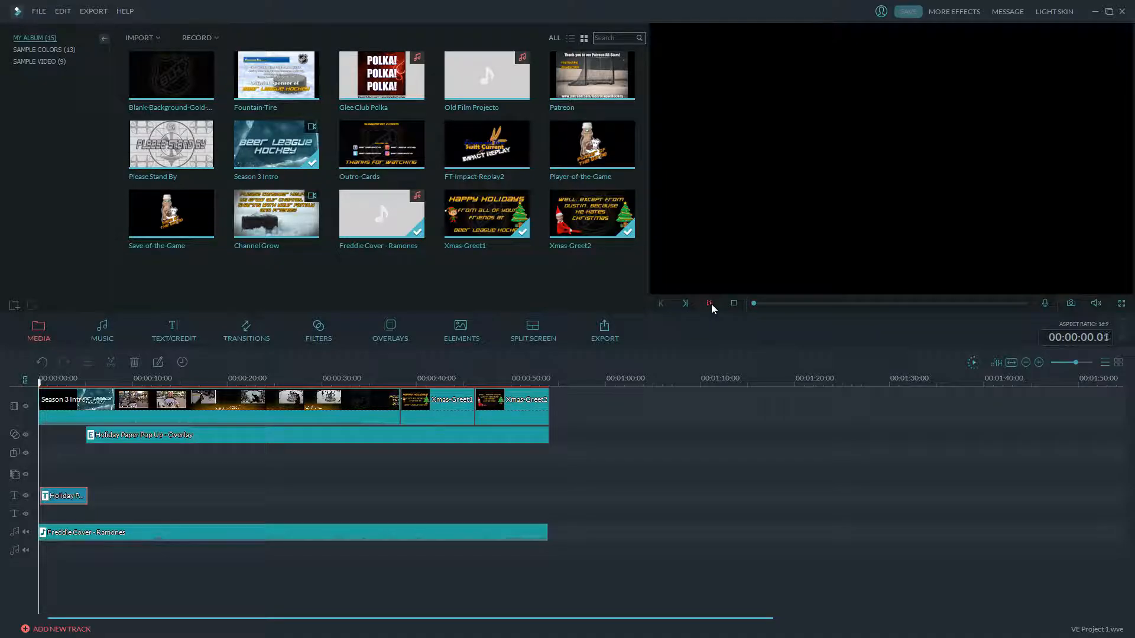
left_click(710, 303)
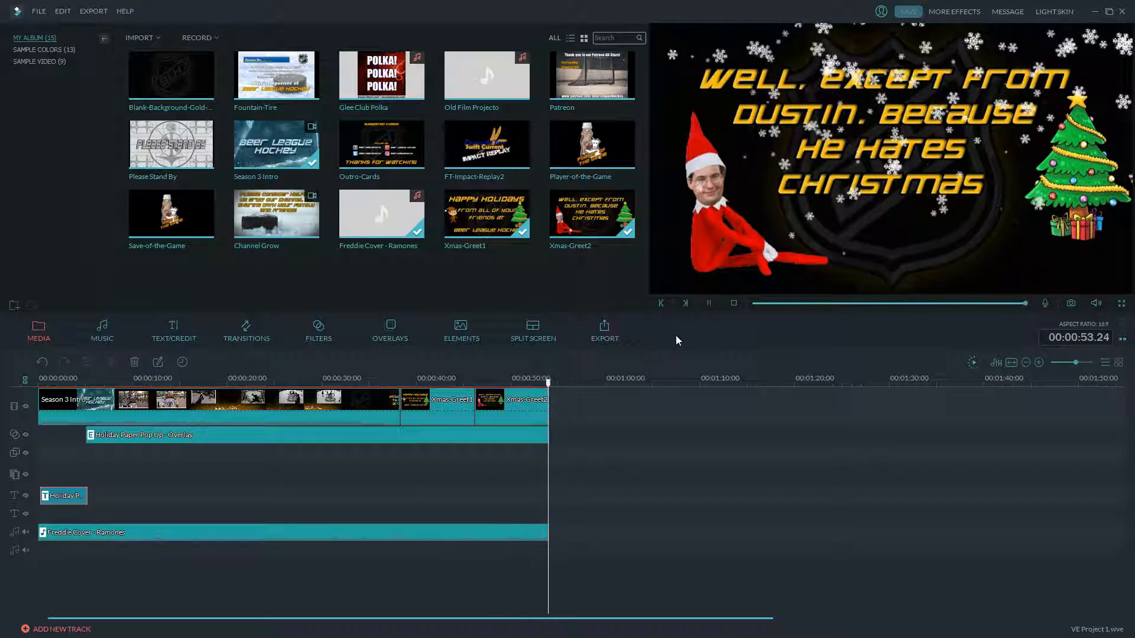
- Give the Freddie Cover music clip a 0.20 s fade-out and apply it
double_click(528, 532)
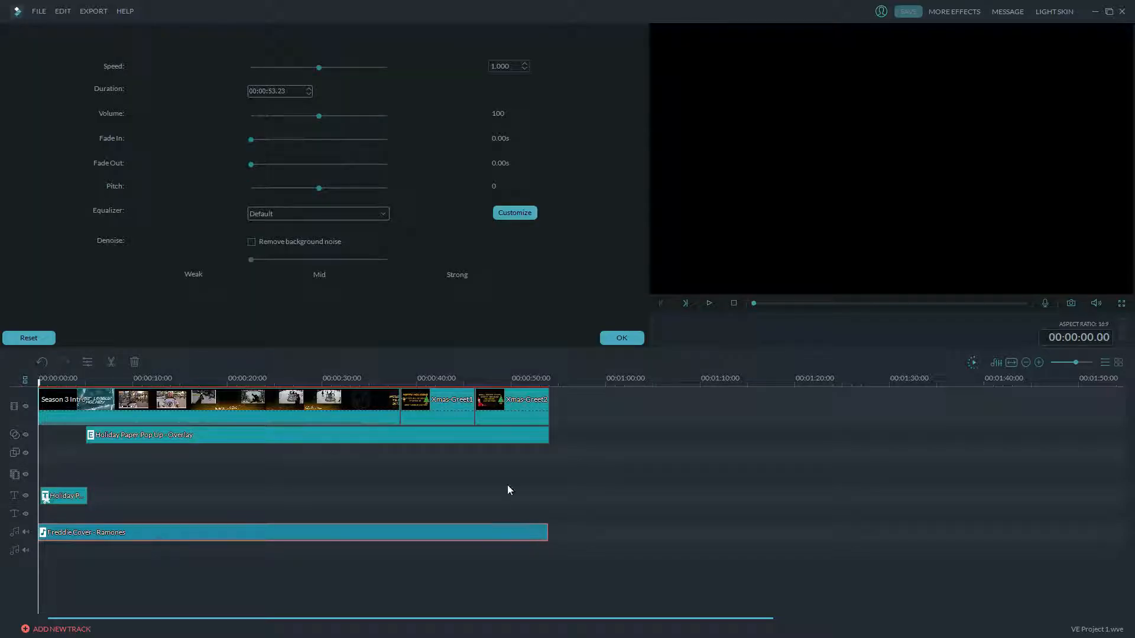
left_click_drag(250, 164, 256, 166)
left_click(617, 340)
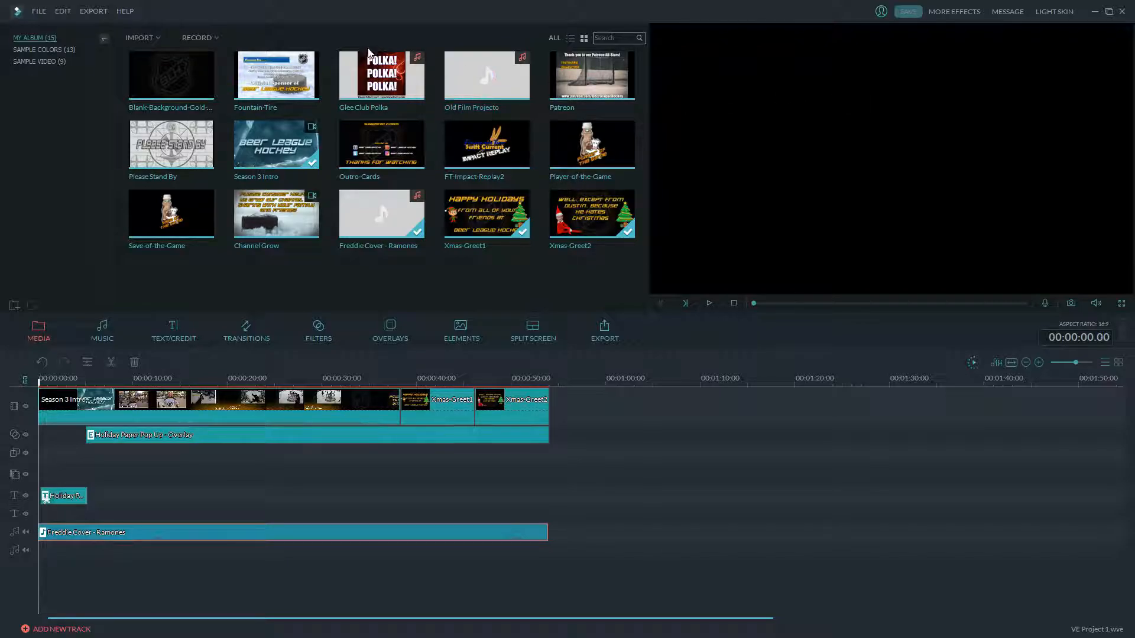
- Start a Create Video export and confirm the MP4 settings at 1280 x 720
left_click(94, 11)
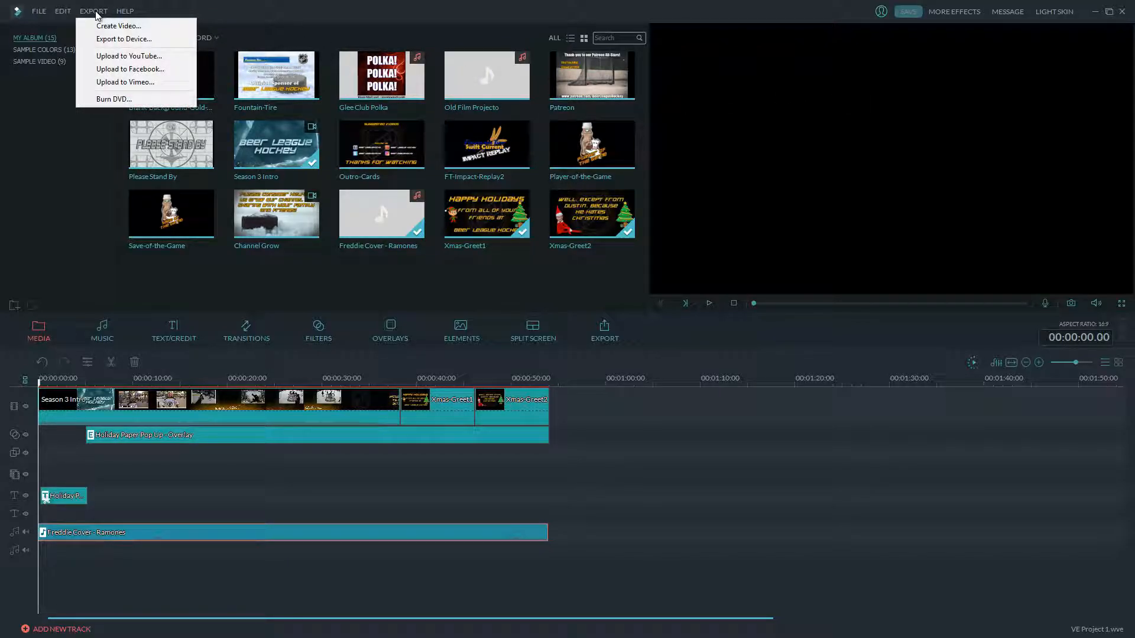
left_click(114, 28)
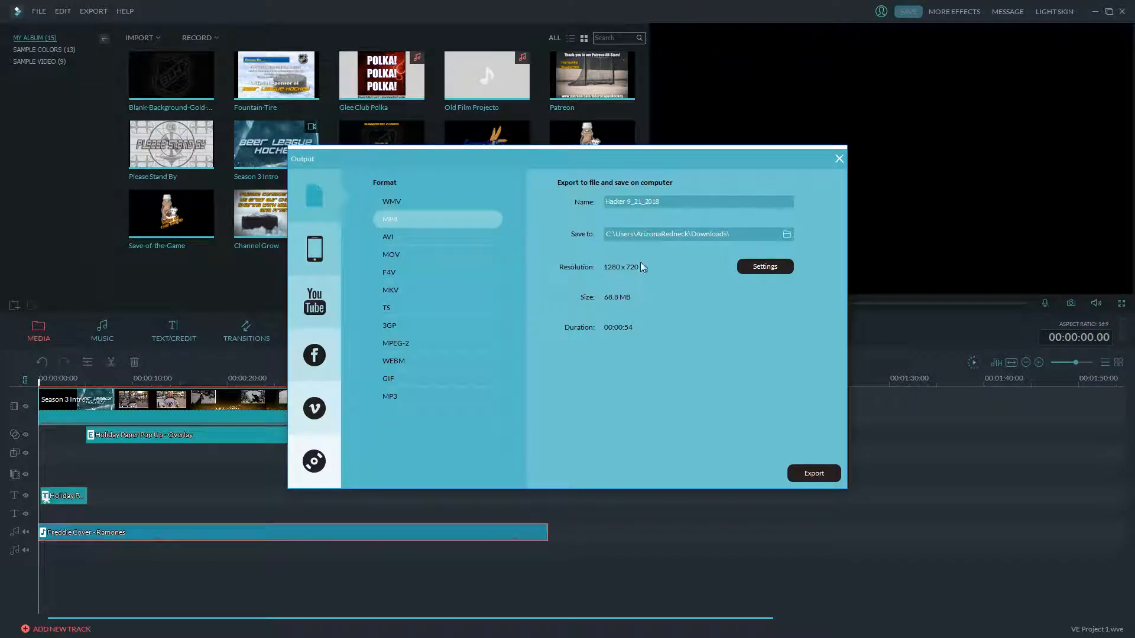
left_click(752, 267)
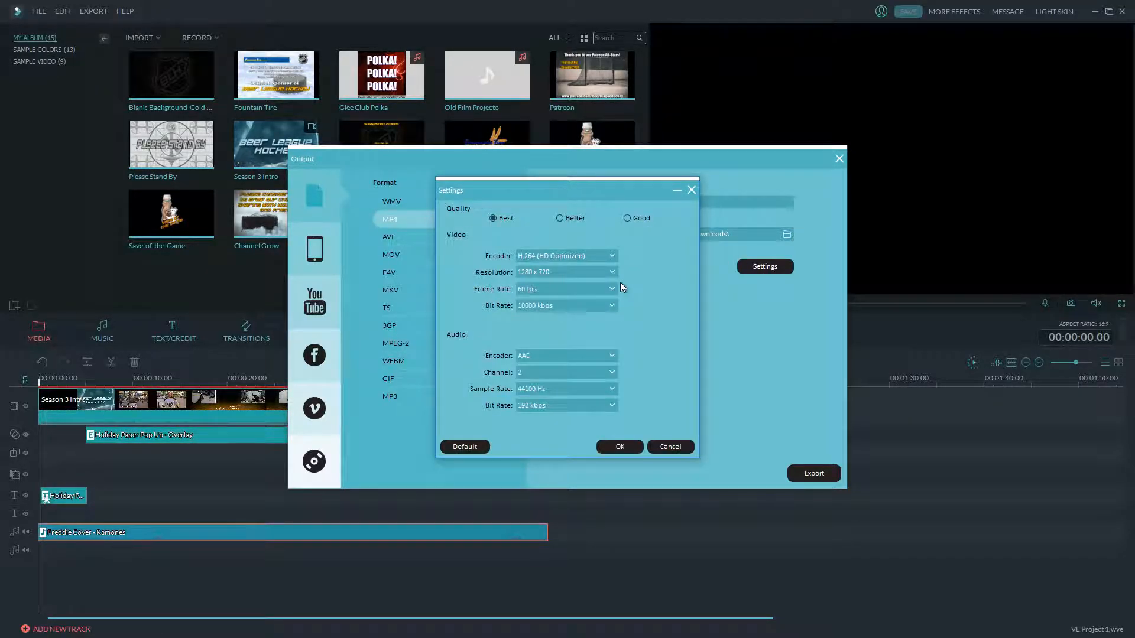
left_click(618, 440)
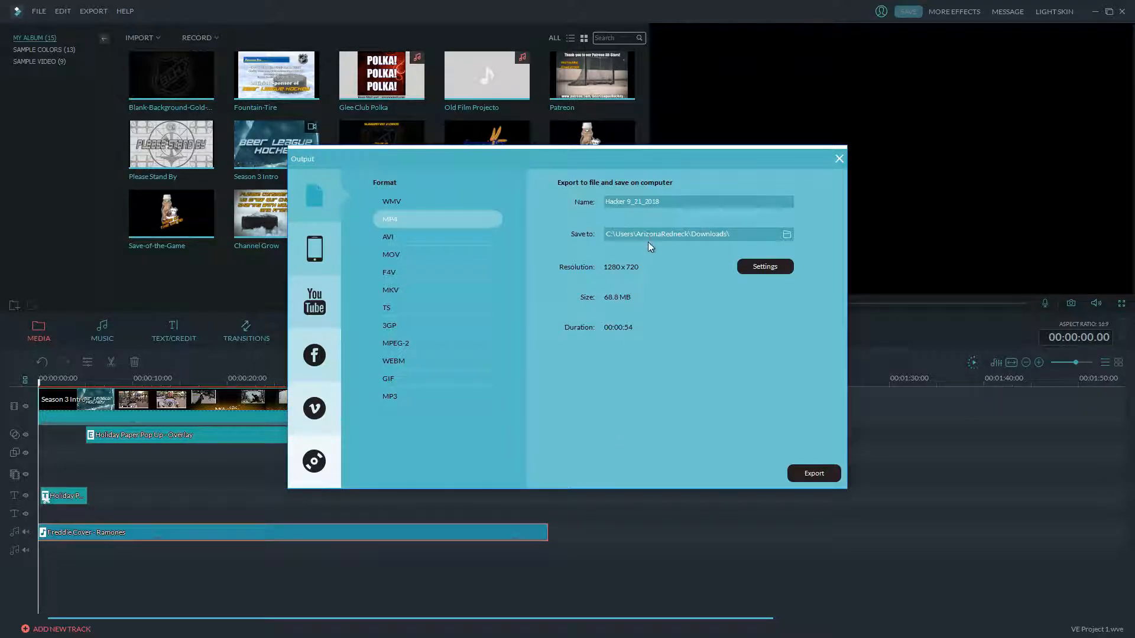
- Name the export file 'Season 3 Xmas Intro'
left_click_drag(659, 202, 565, 201)
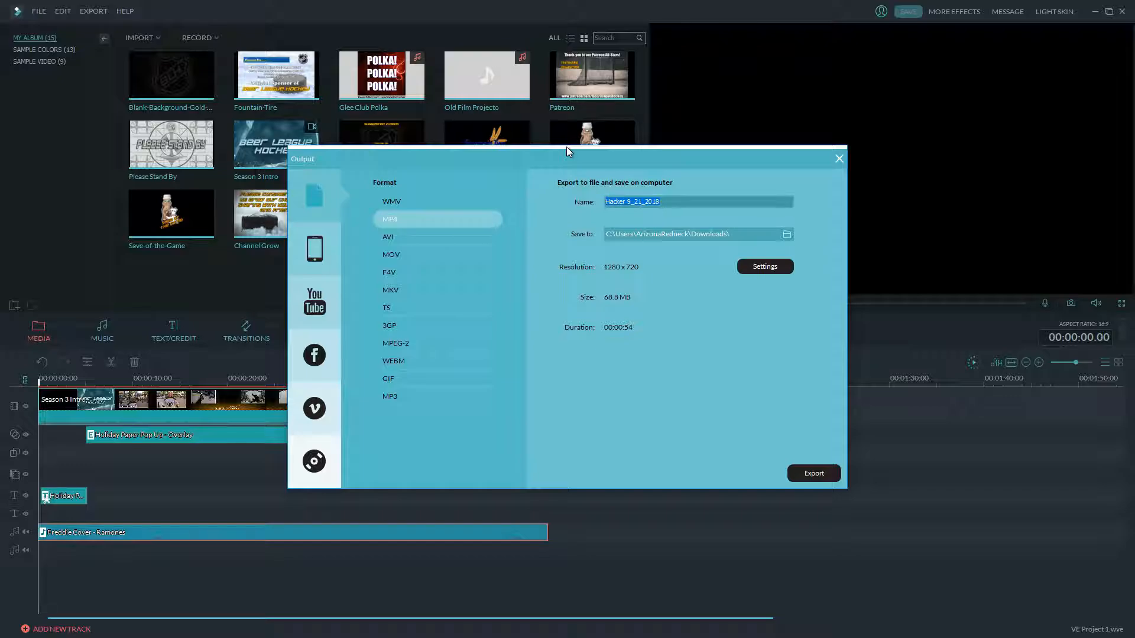
key("BackSpace")
type("SA")
type("ason 4")
key("BackSpace")
type("3 Xmas Intro")
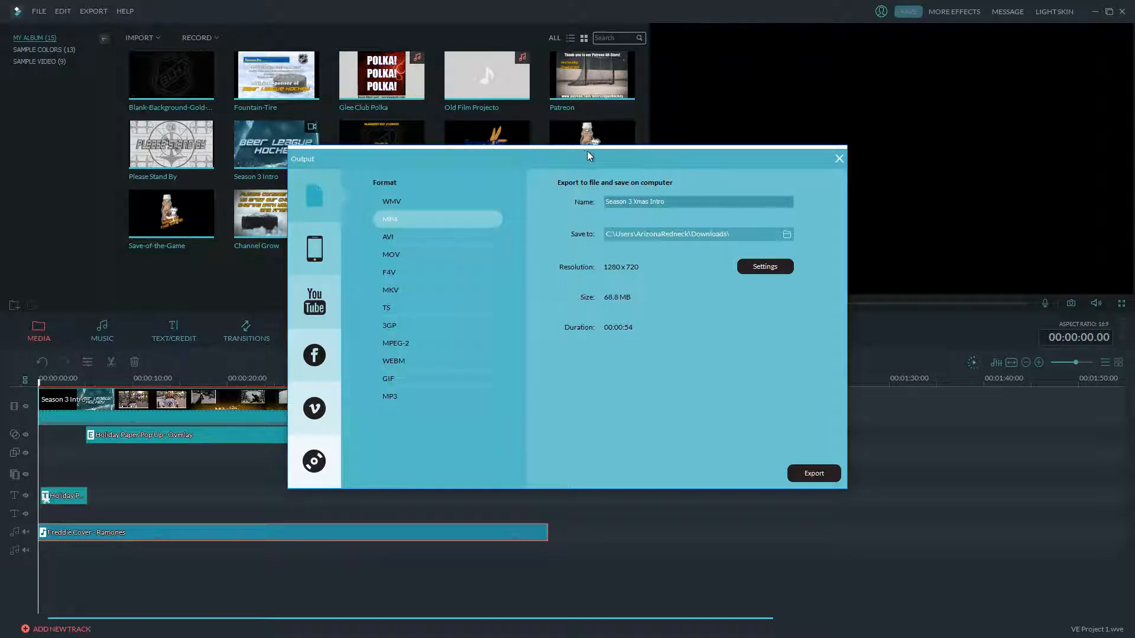
- Export Season 3 Xmas Intro to MP4 and let the Convert window render it
left_click(821, 478)
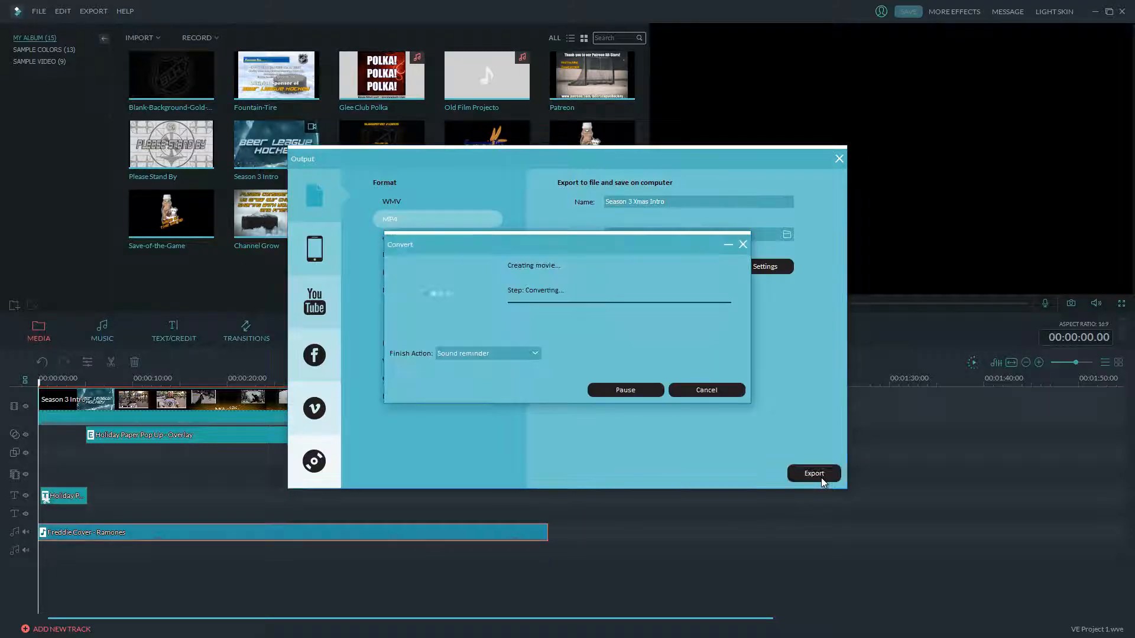